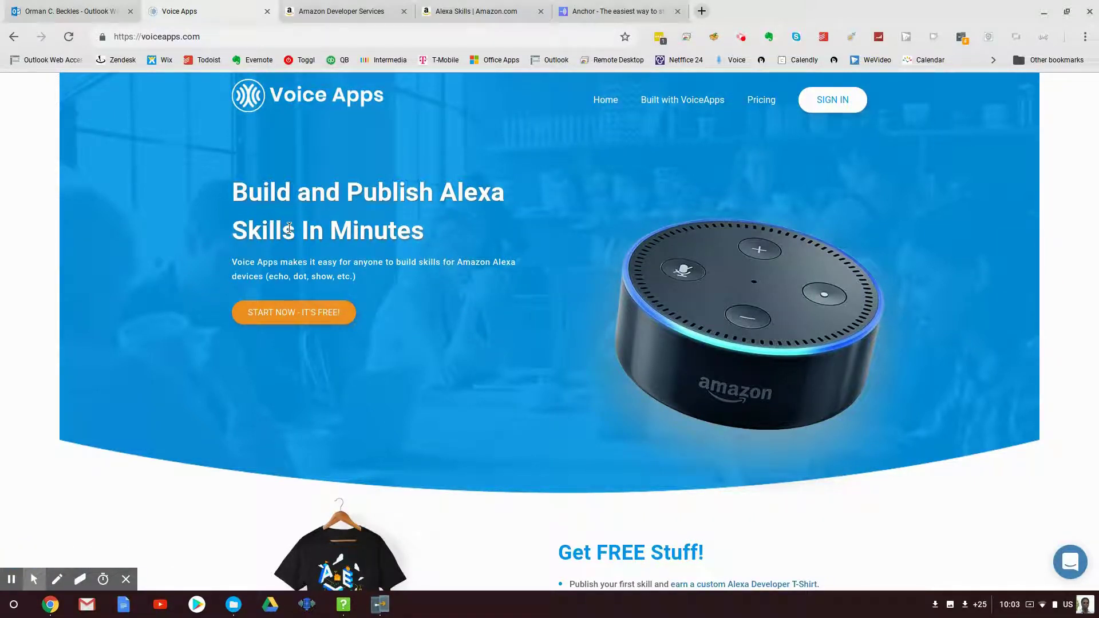
Sign in to the existing Voice Apps account with the saved credentials
click(826, 109)
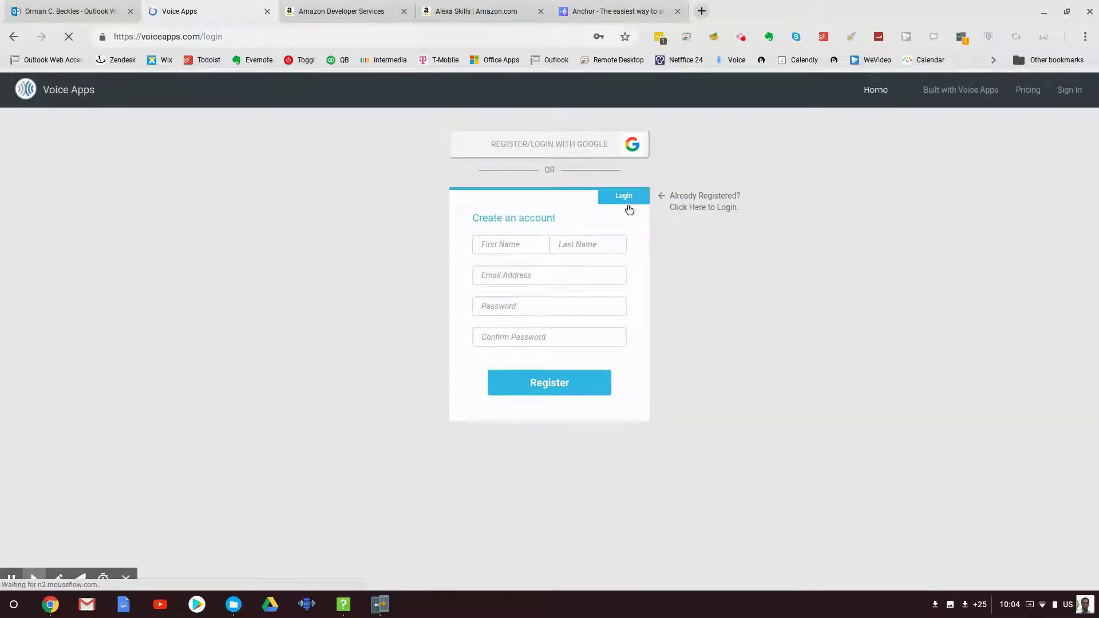
click(624, 197)
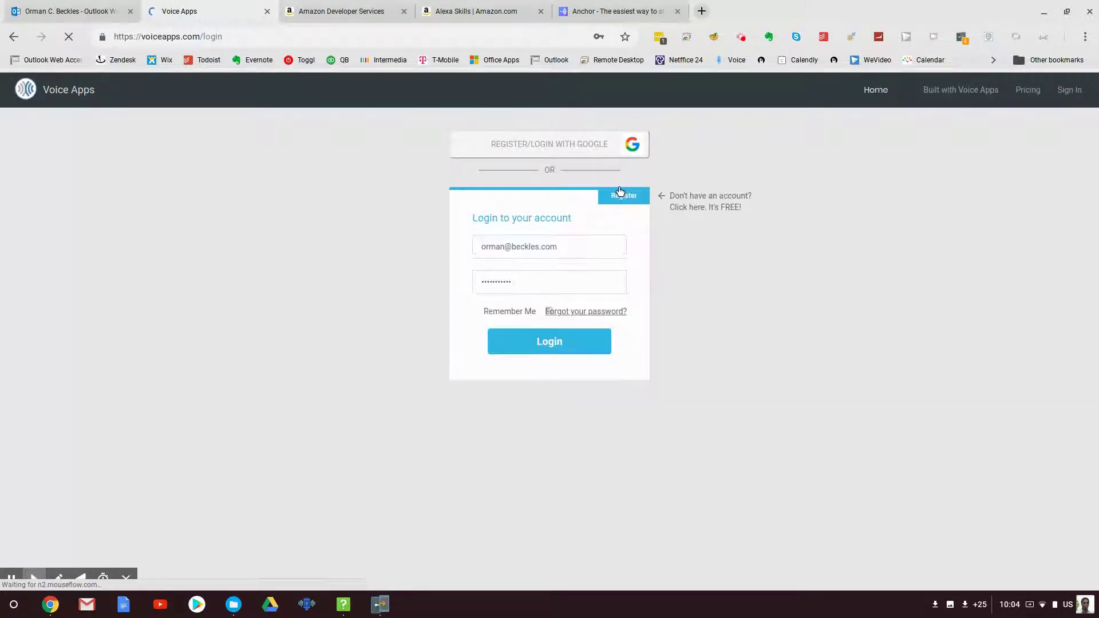
click(540, 345)
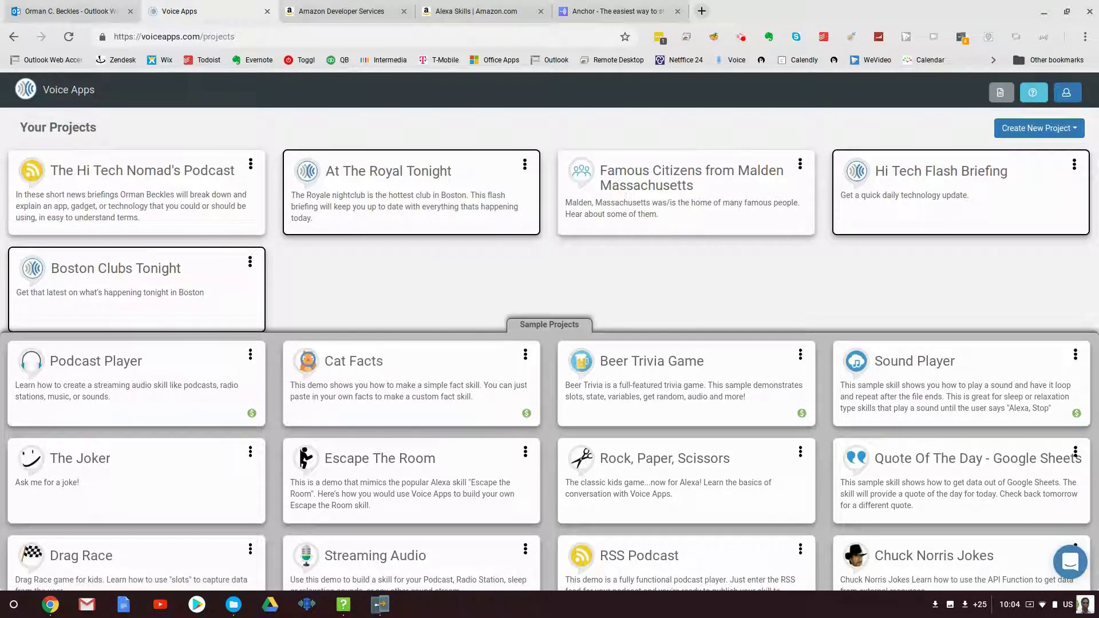
Browse the sample projects and bring up the option for creating a copy of the RSS Podcast sample
scroll(528, 346, down, 1)
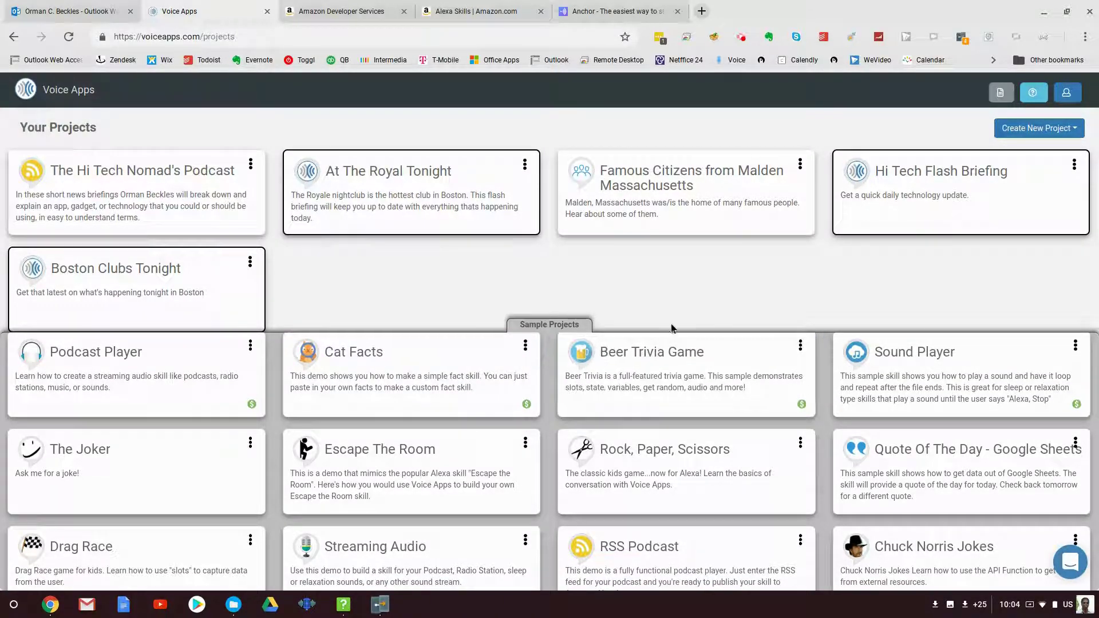
scroll(464, 378, up, 1)
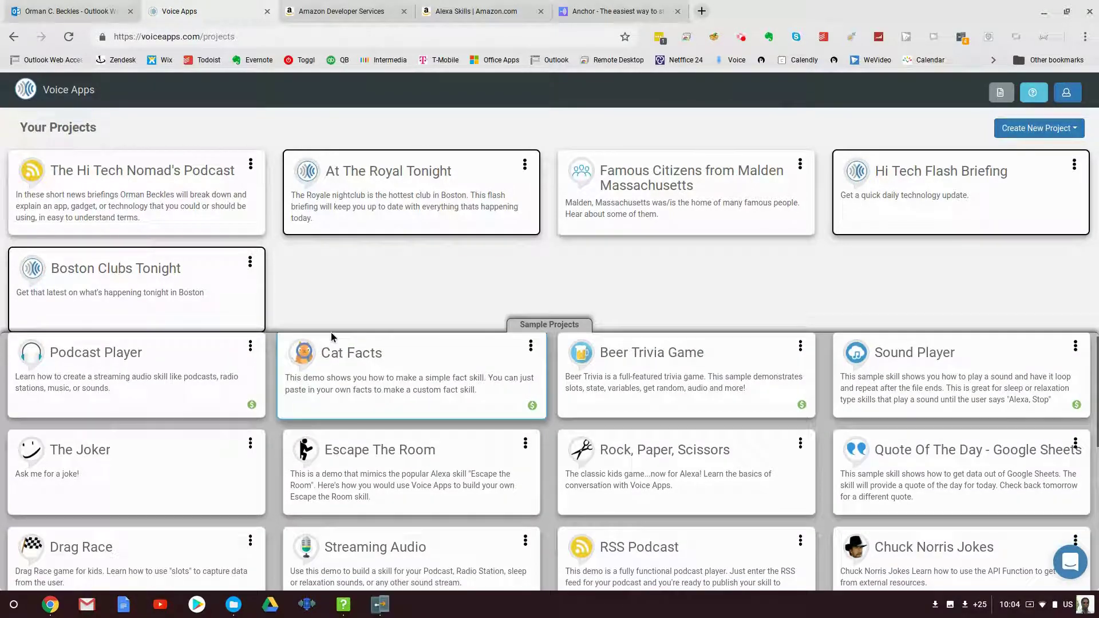
scroll(375, 388, down, 2)
scroll(383, 389, down, 3)
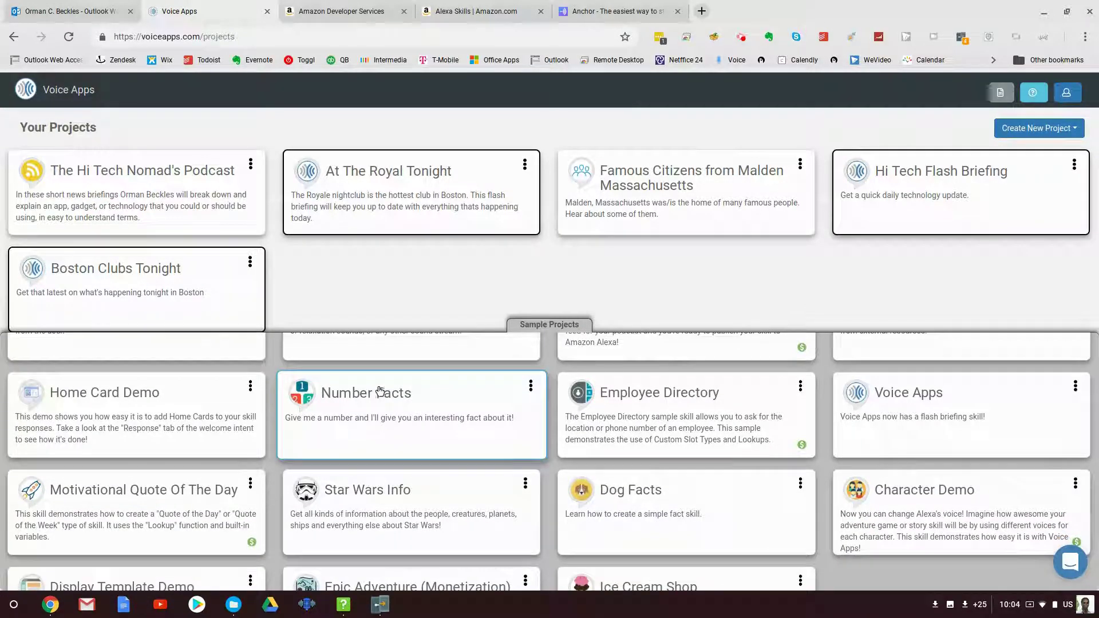
scroll(436, 397, down, 2)
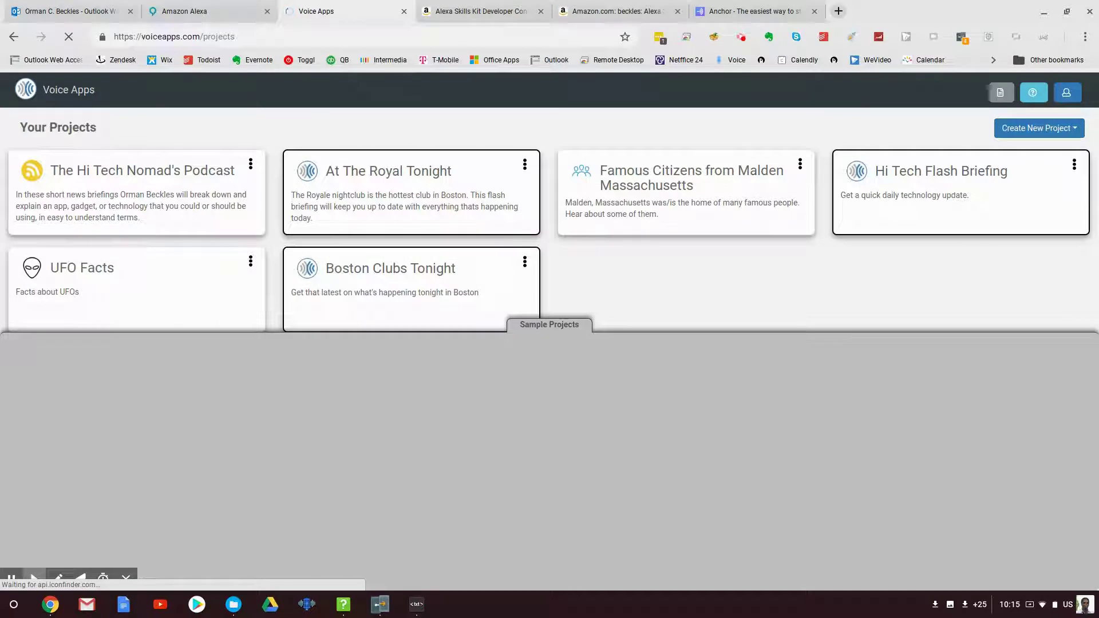
scroll(598, 352, down, 2)
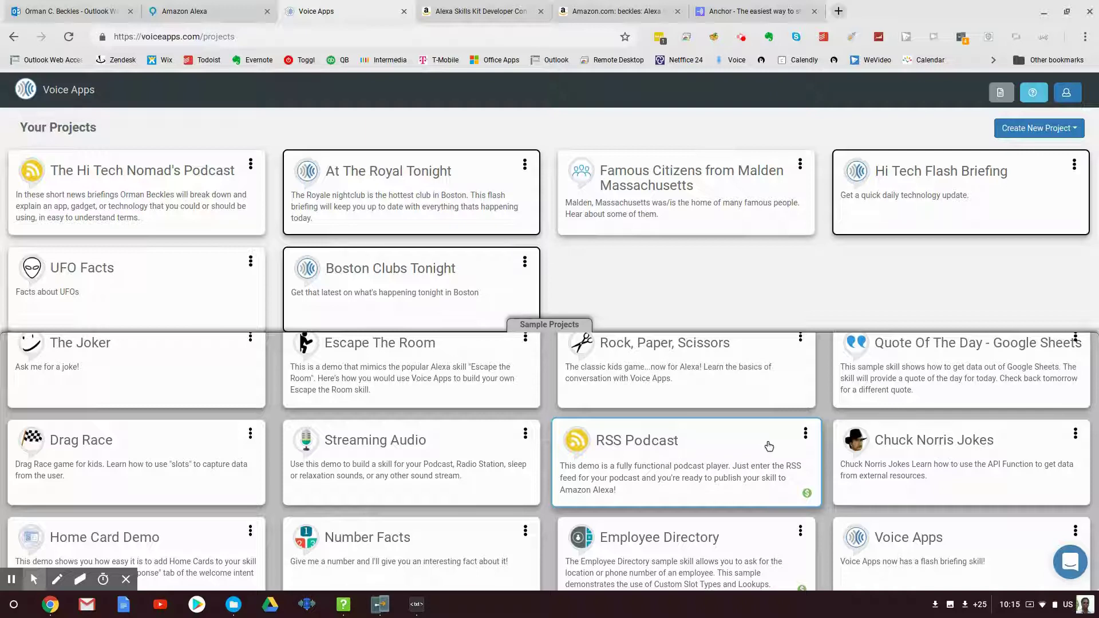
click(805, 434)
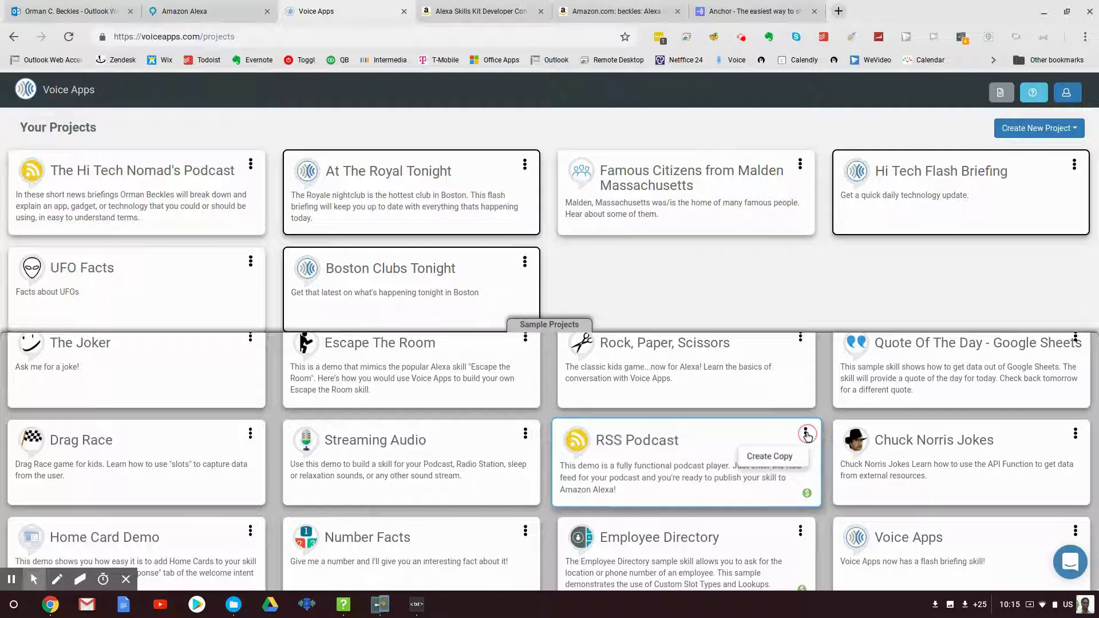
click(780, 456)
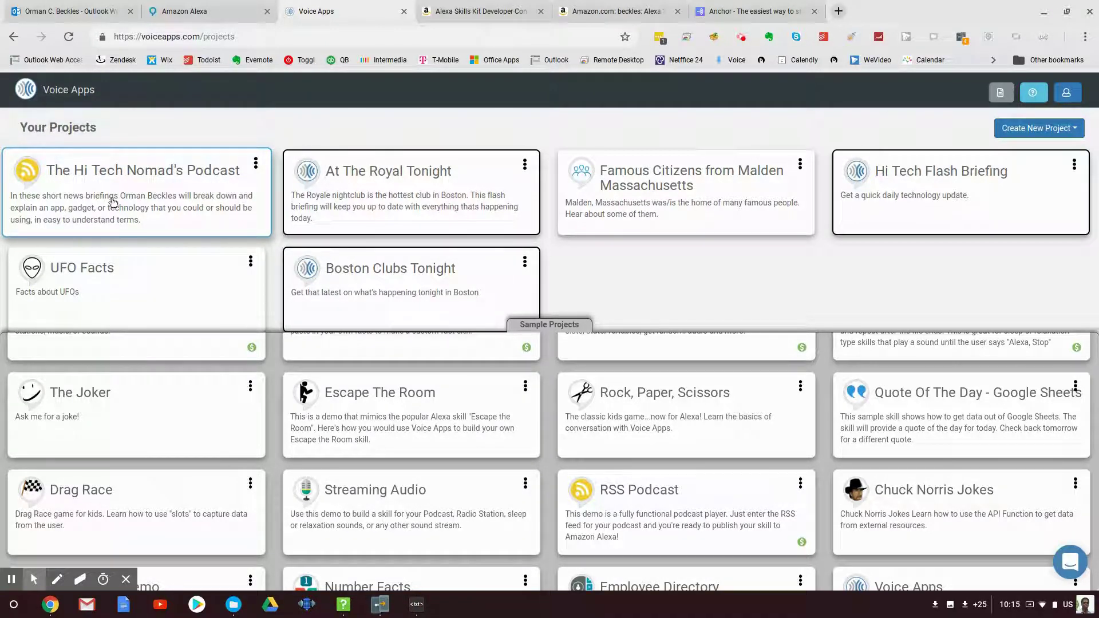
Open The Hi Tech Nomad's Podcast project and review the Welcome intent's activation settings and publishing info
click(175, 174)
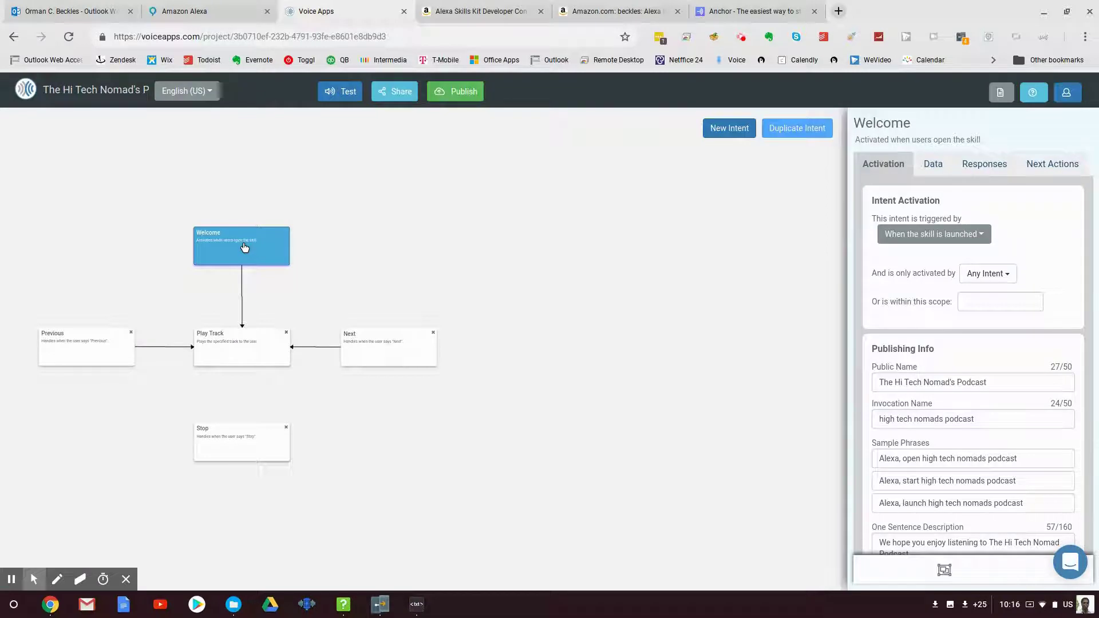
scroll(948, 338, down, 3)
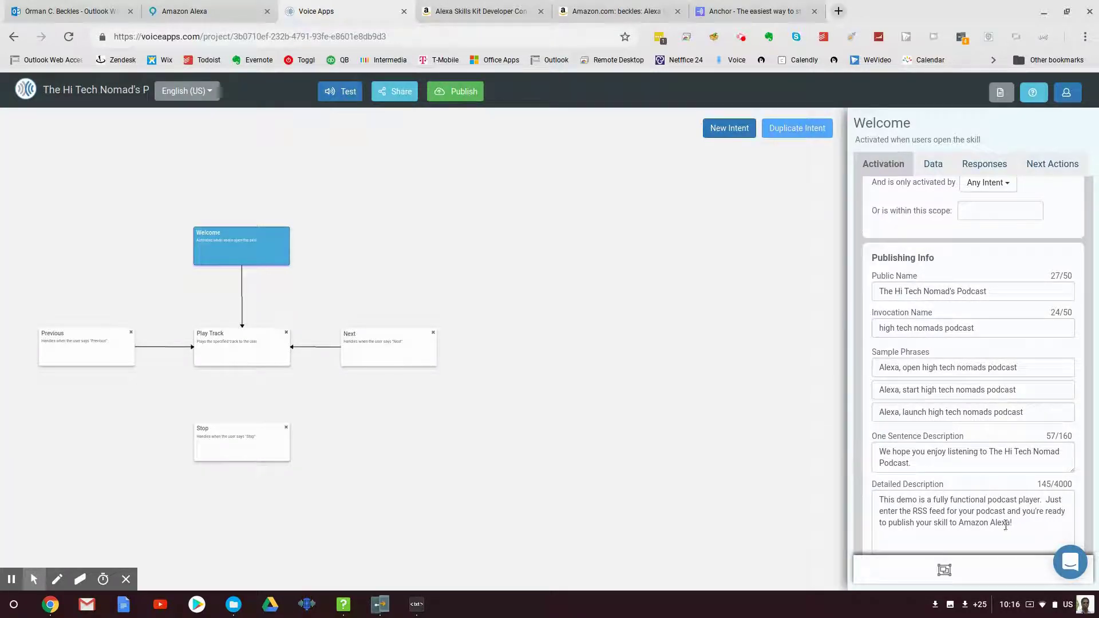
scroll(974, 515, down, 1)
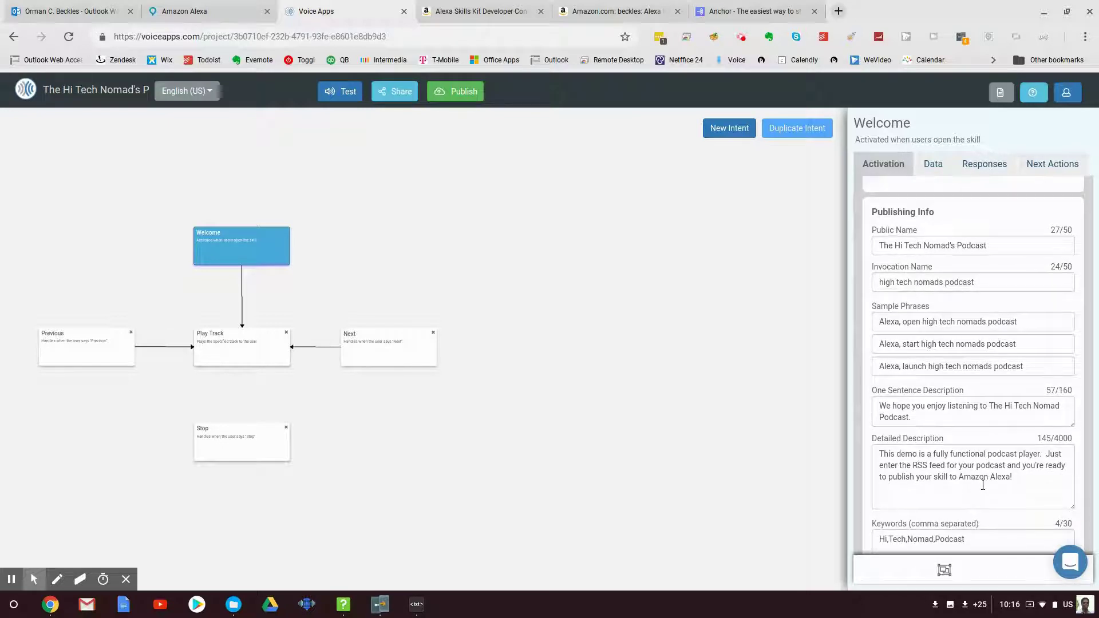
scroll(922, 441, up, 2)
Inspect the Play Track intent's responses and its data settings with the RSS feed
click(246, 341)
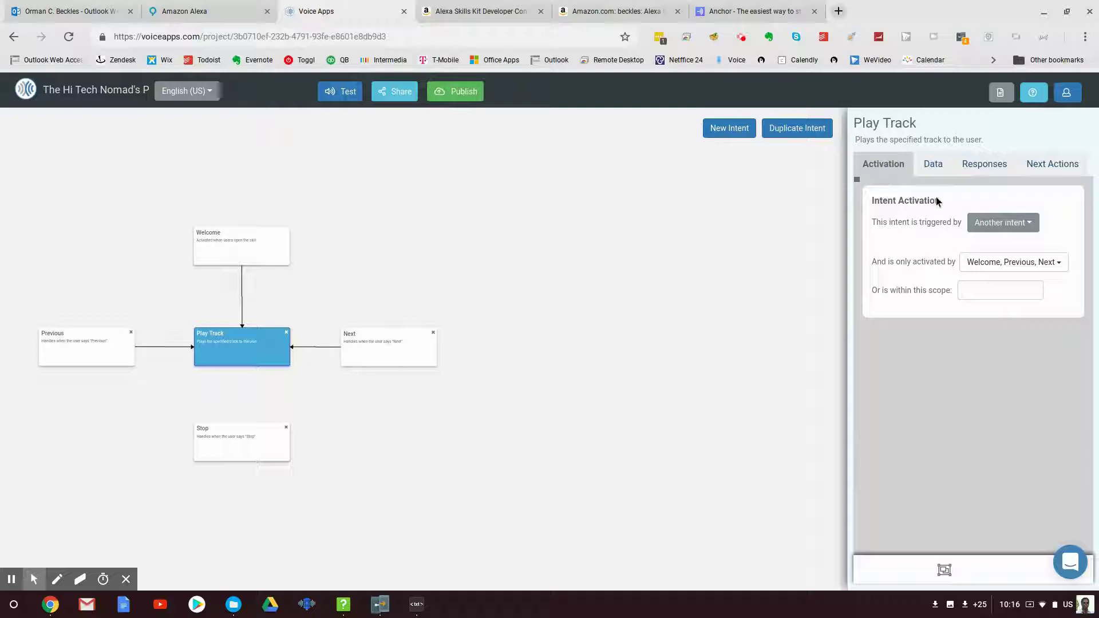
click(982, 164)
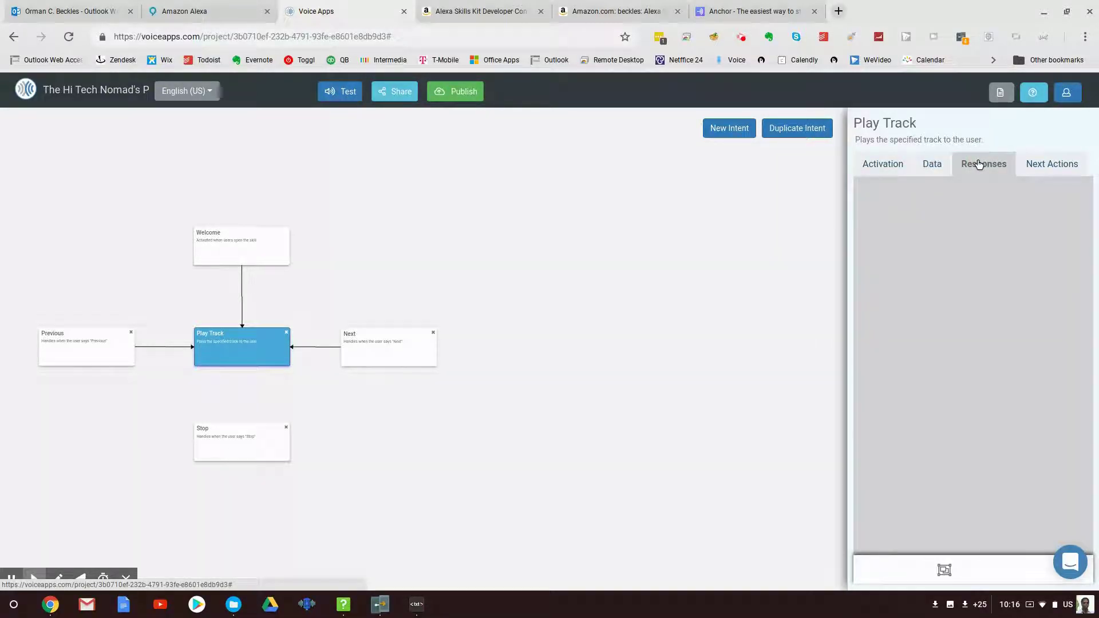
click(936, 166)
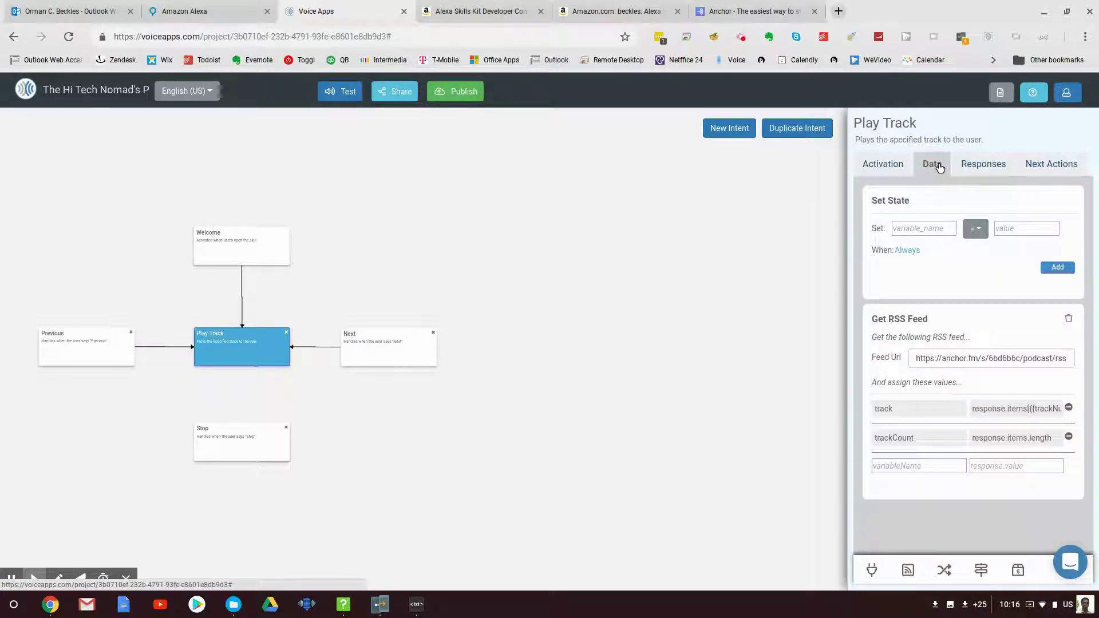
Switch to Anchor and select the podcast's RSS feed URL in the advanced settings
click(742, 7)
scroll(504, 212, down, 10)
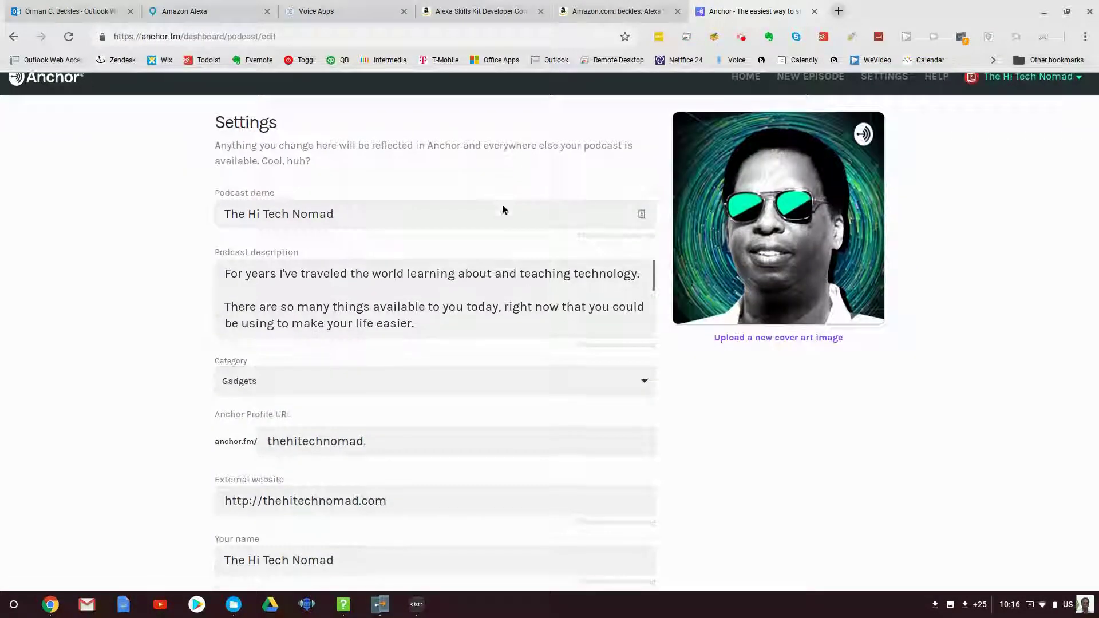
scroll(618, 335, down, 7)
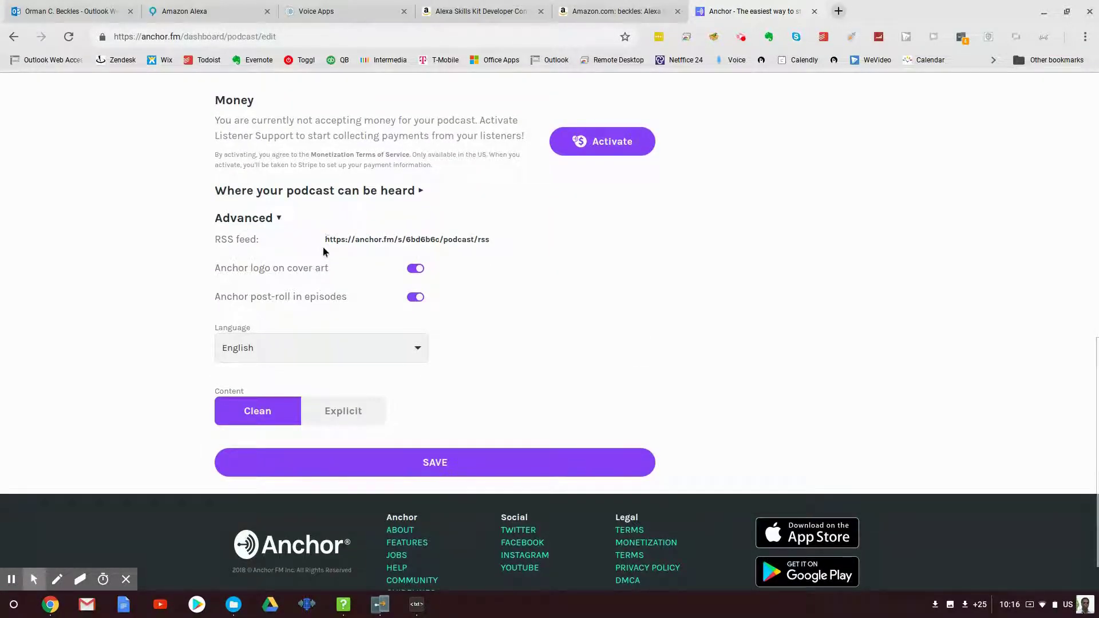
drag(324, 241, 504, 239)
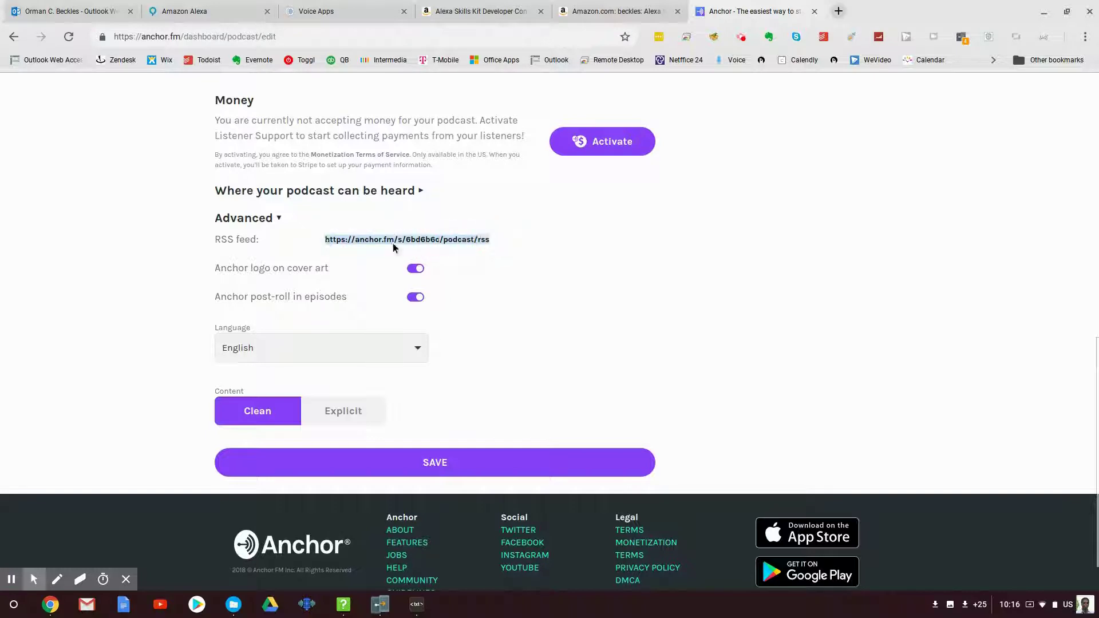
Return to Voice Apps and place the cursor in the Play Track intent's RSS feed URL
click(603, 8)
click(492, 8)
click(329, 9)
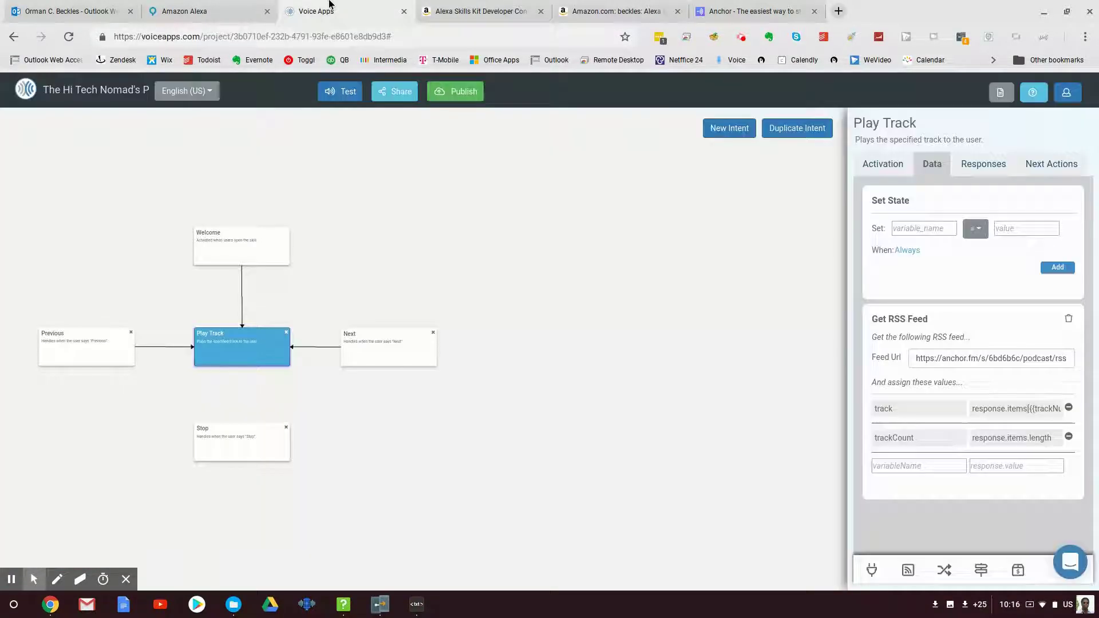
click(956, 359)
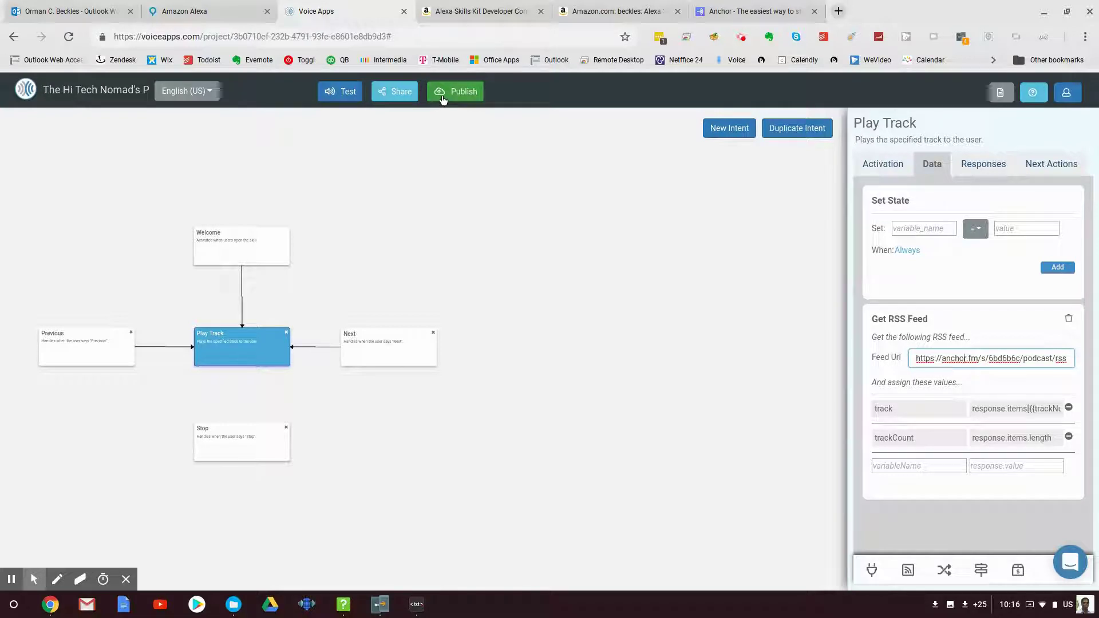
Switch to the Alexa developer console, return to the skills list and highlight the live The Hi Tech Nomad's Podcast entry
click(462, 10)
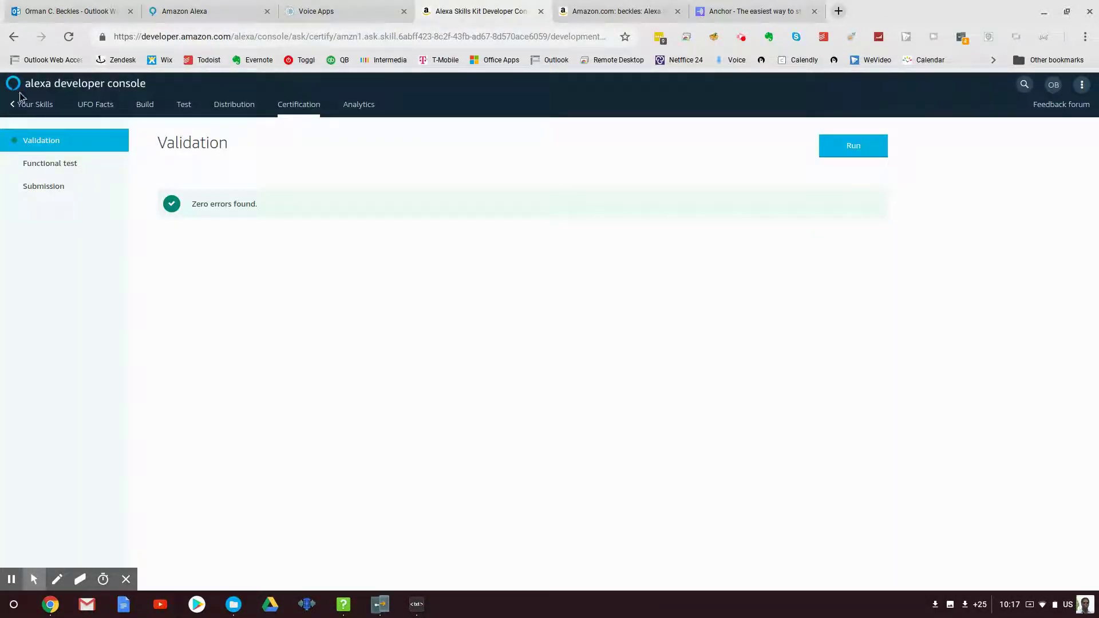
click(30, 108)
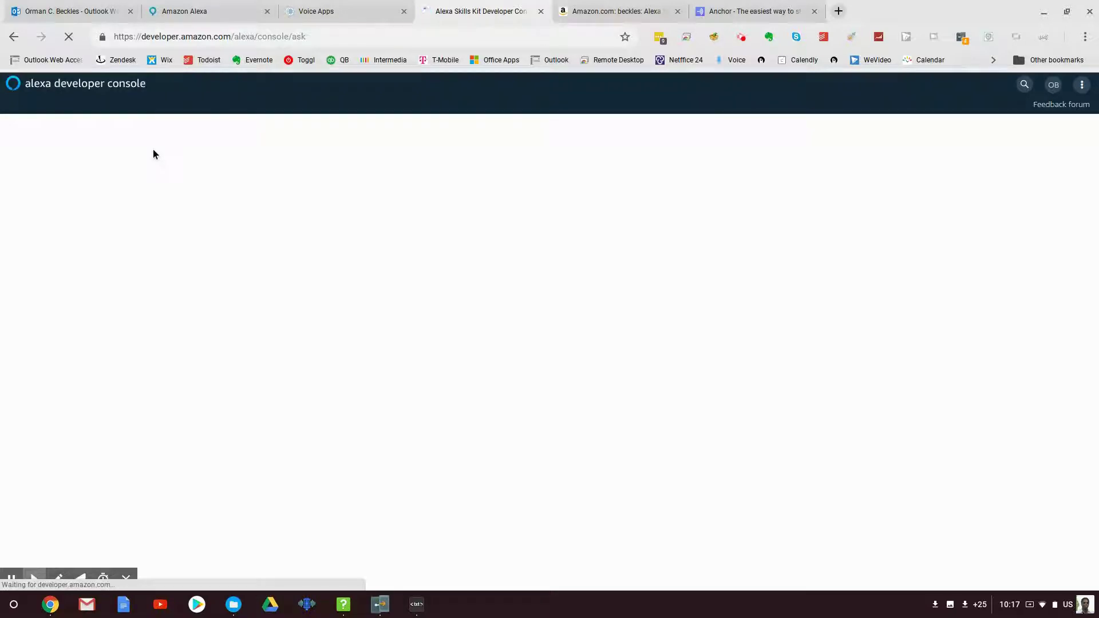
scroll(229, 151, down, 3)
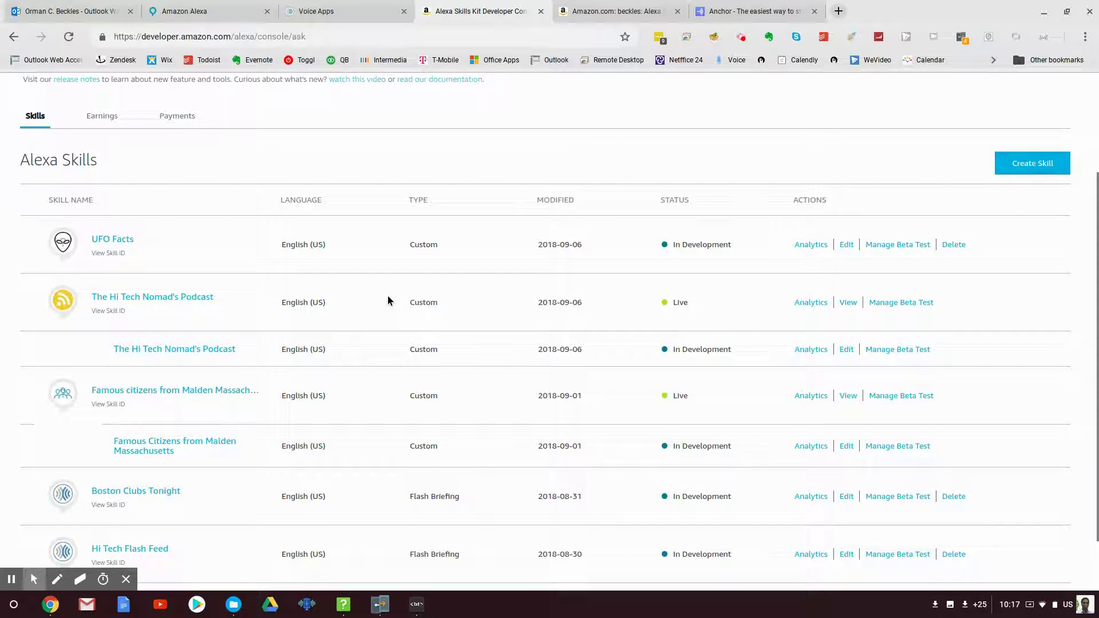
drag(694, 307, 50, 304)
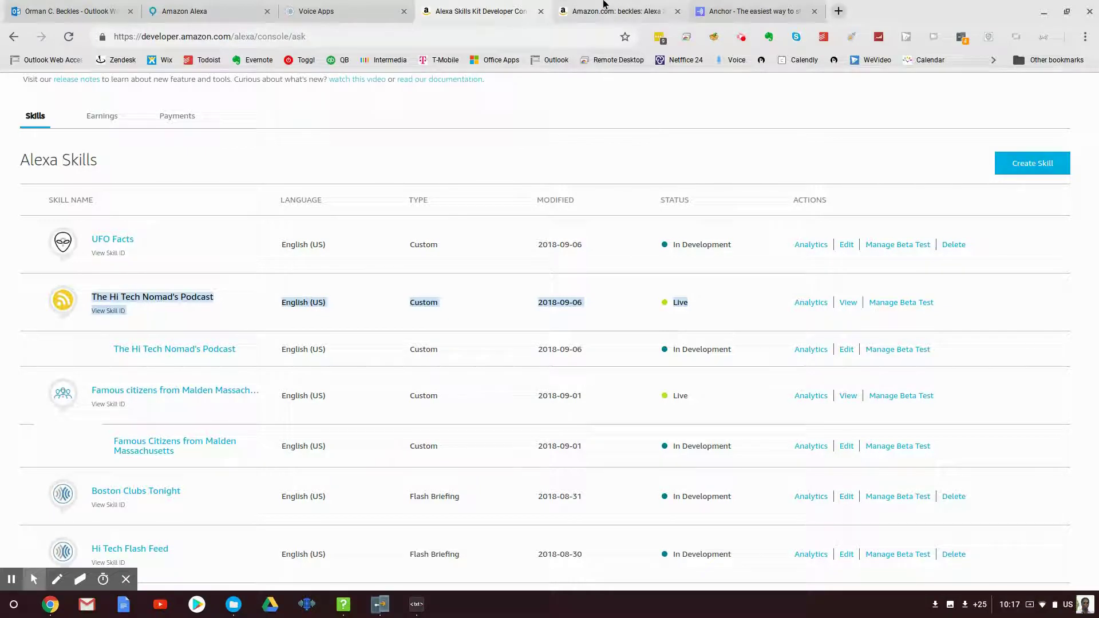
Return to the Voice Apps project and open the responses of the Stop intent
click(353, 7)
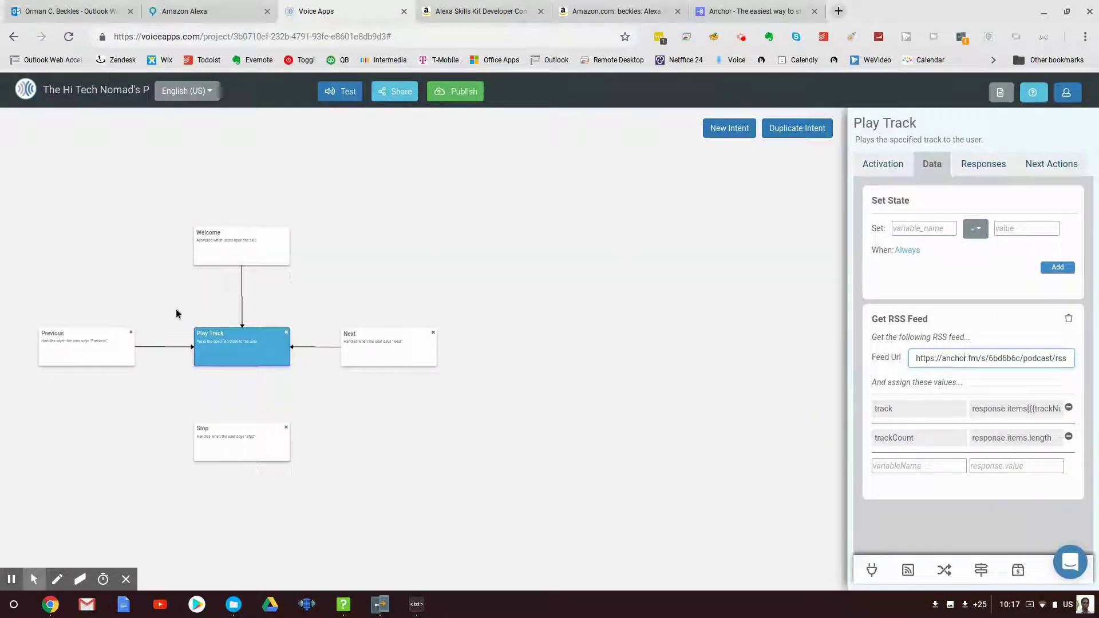
click(246, 441)
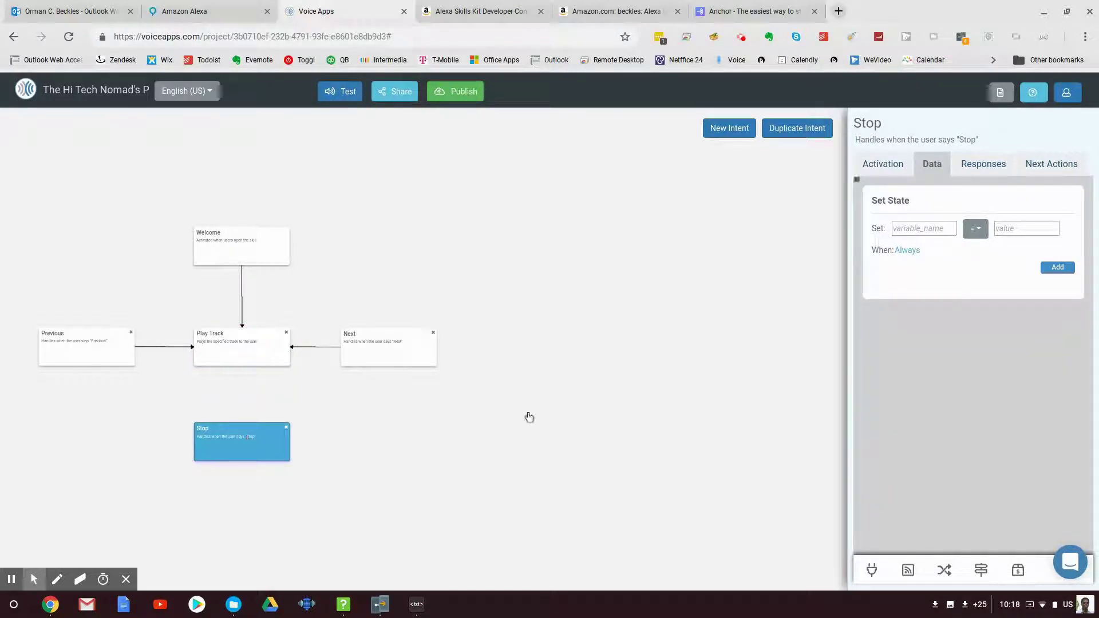
click(886, 165)
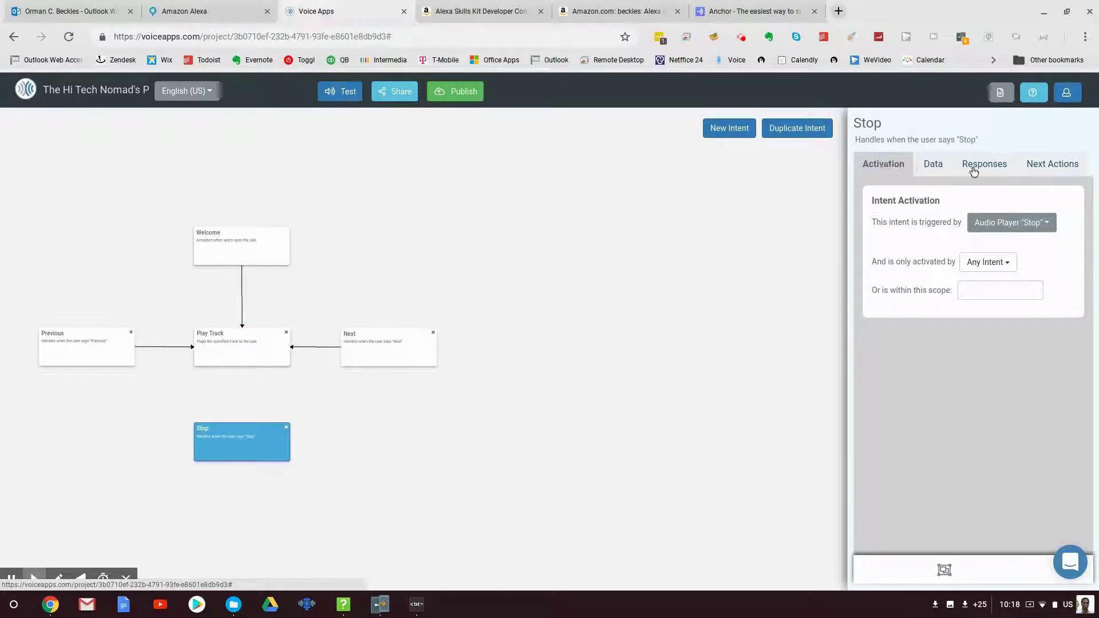
click(935, 166)
click(976, 167)
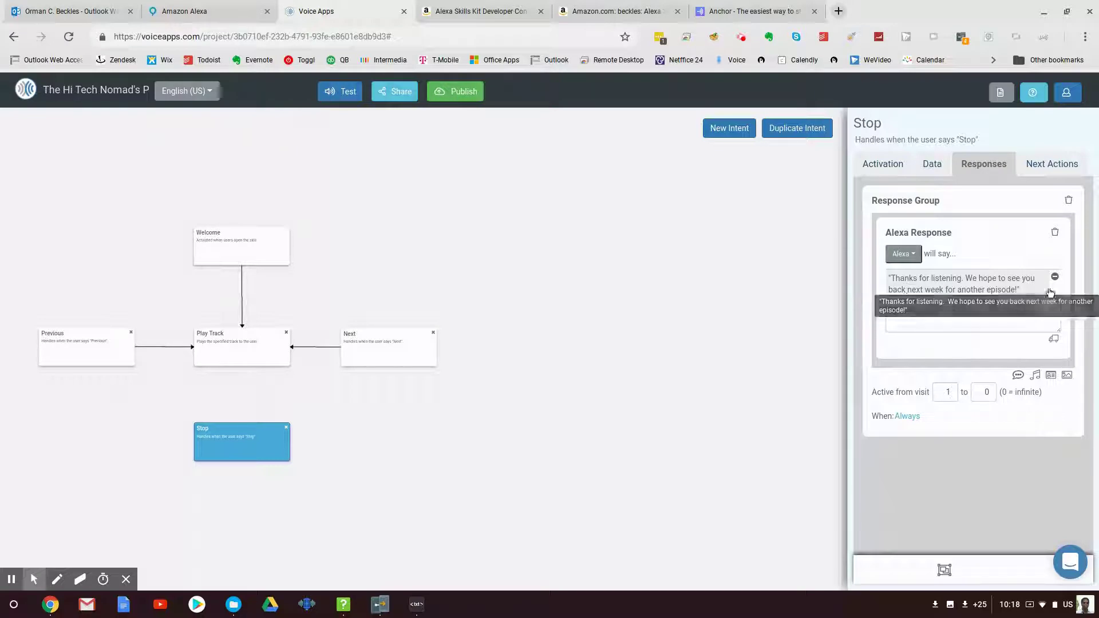
Insert "again soon...." after "We hope to see you back" in the Stop intent's Alexa response
click(944, 290)
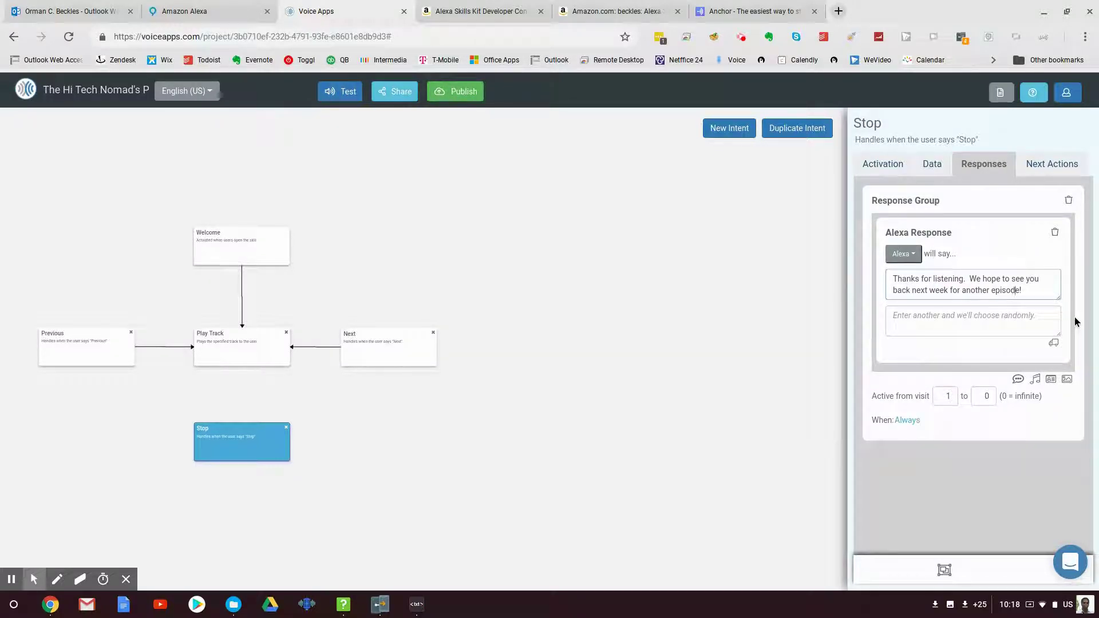
key(Left)
key(Left)
key(Left)
key(Left)
key(Left)
key(Left)
key(Left)
key(Left)
key(Left)
key(Left)
key(Left)
key(Left)
key(Left)
key(Left)
key(Left)
text(again soon)
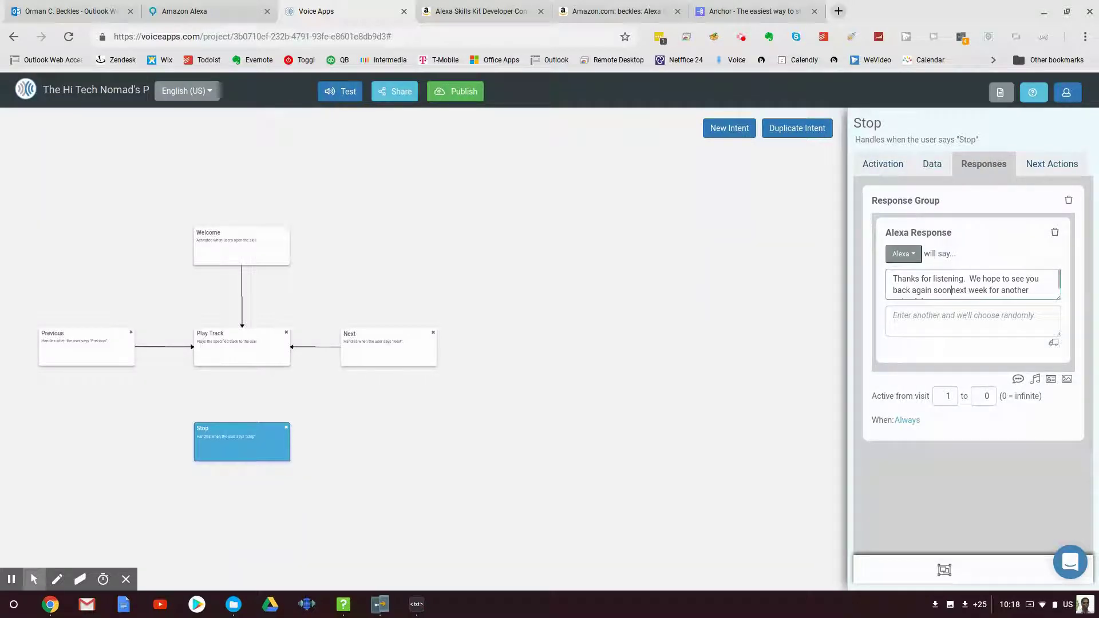
text(....)
Delete "next week for another episode!" from the end of the Stop intent's Alexa response
drag(960, 290, 901, 294)
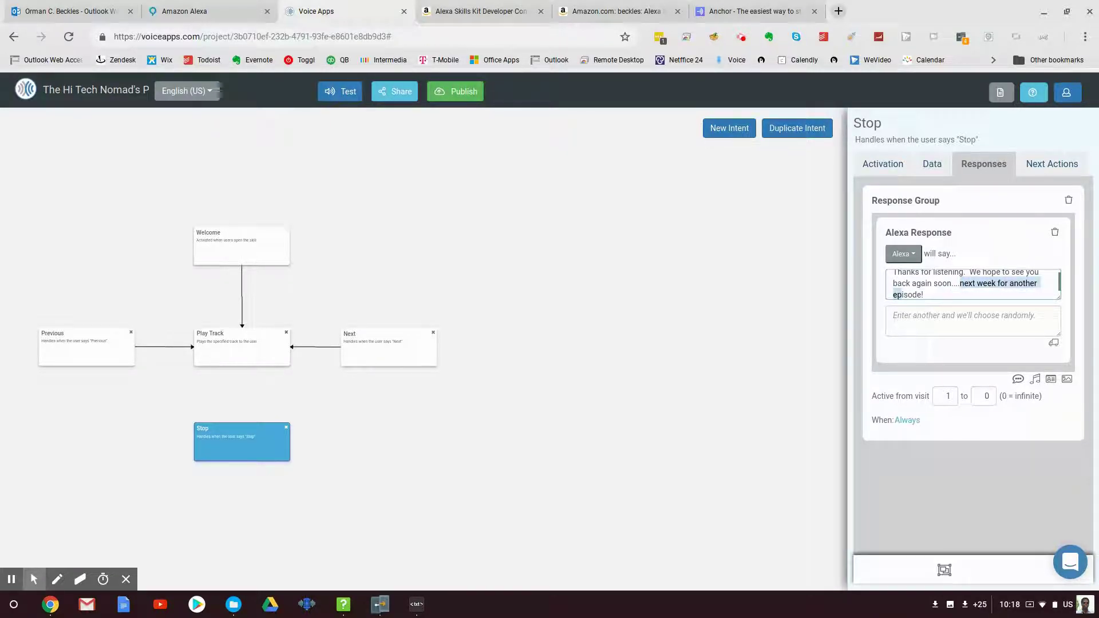
click(923, 295)
key(BackSpace)
key(BackSpace)
key(BackSpace)
key(BackSpace)
key(BackSpace)
key(BackSpace)
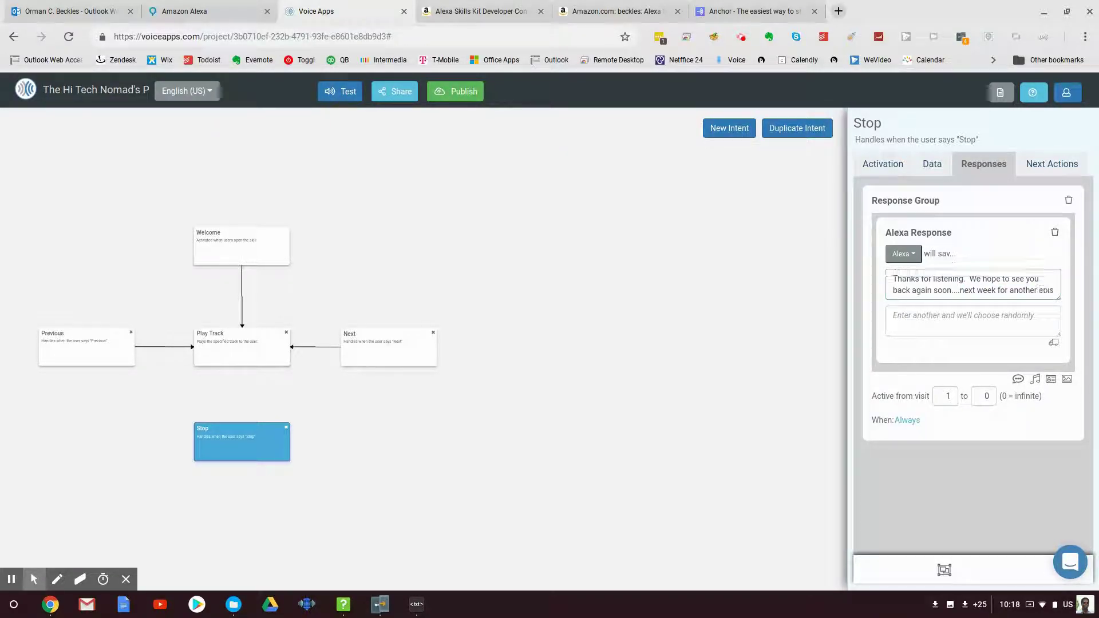
key(BackSpace)
key(BackSpace)
key(BackSpace)
key(BackSpace)
key(BackSpace)
key(BackSpace)
key(BackSpace)
key(BackSpace)
key(BackSpace)
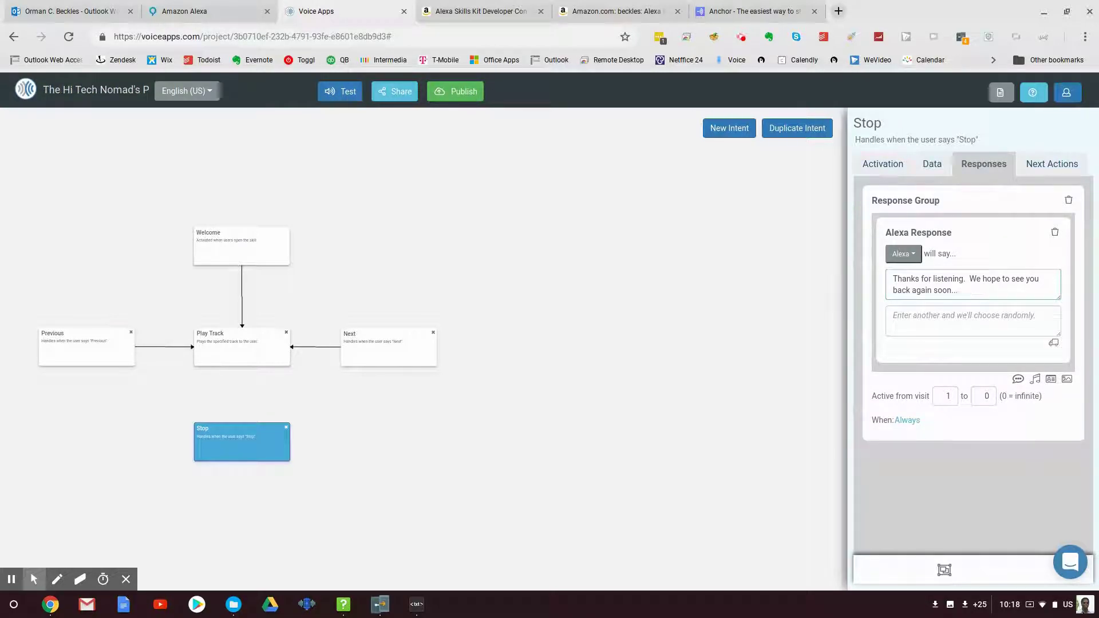
End the Stop response after "back again soon." with the sentence "Be sure to check out our youtube channel."
text(B)
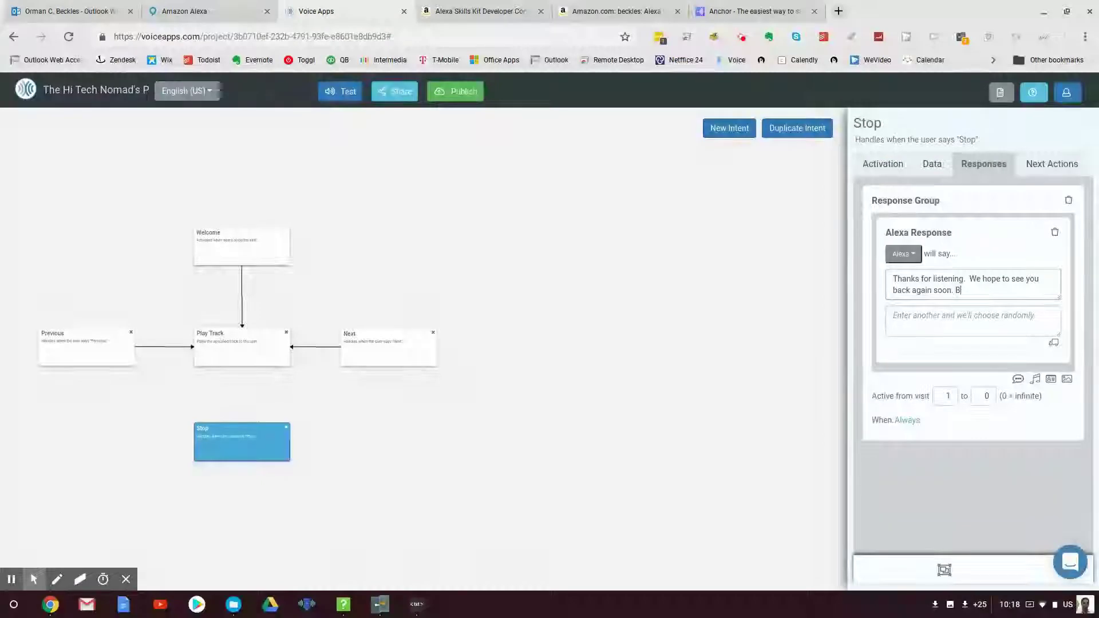
text(e sure to ch)
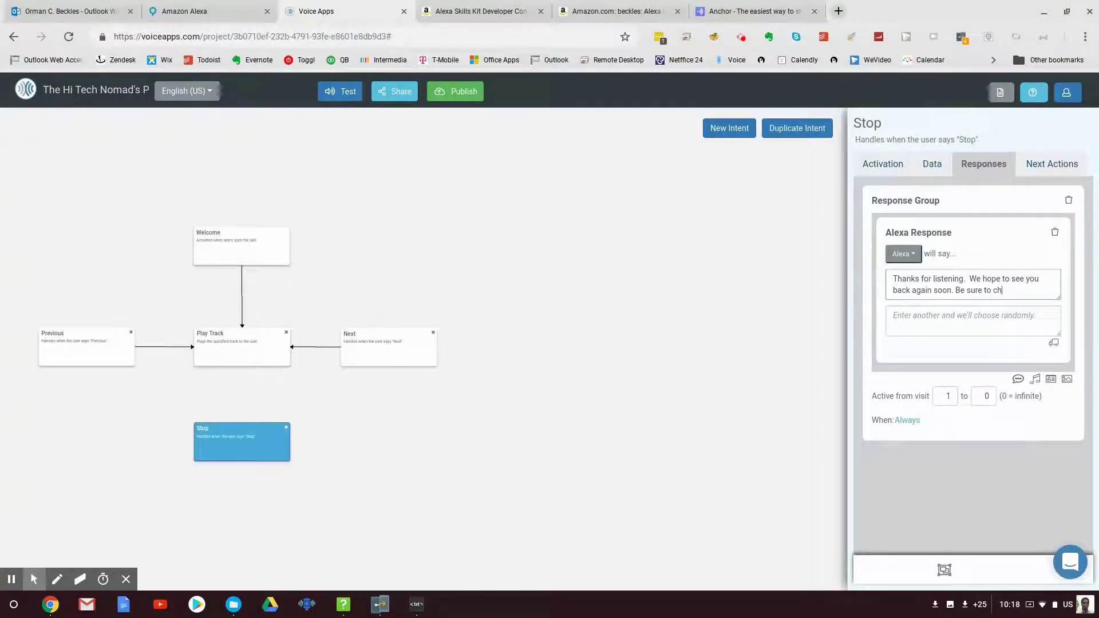
text(eck out)
text( y)
key(BackSpace)
text(our youtube channel)
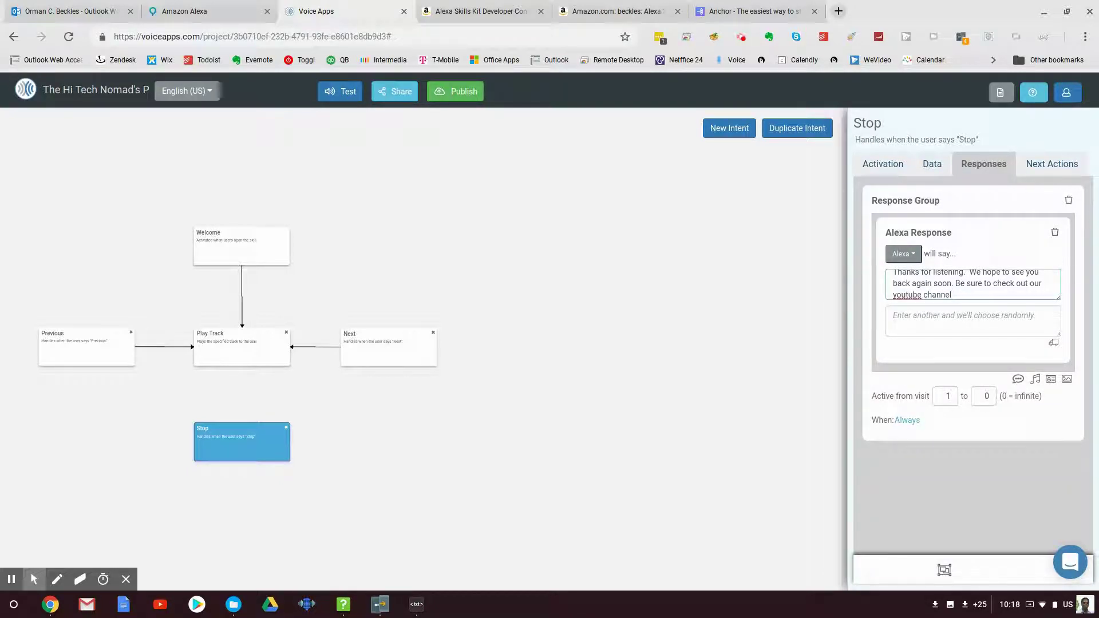
text(.)
Copy "Be sure to check out our youtube channel." from the first Stop response into a second random response
scroll(980, 288, up, 2)
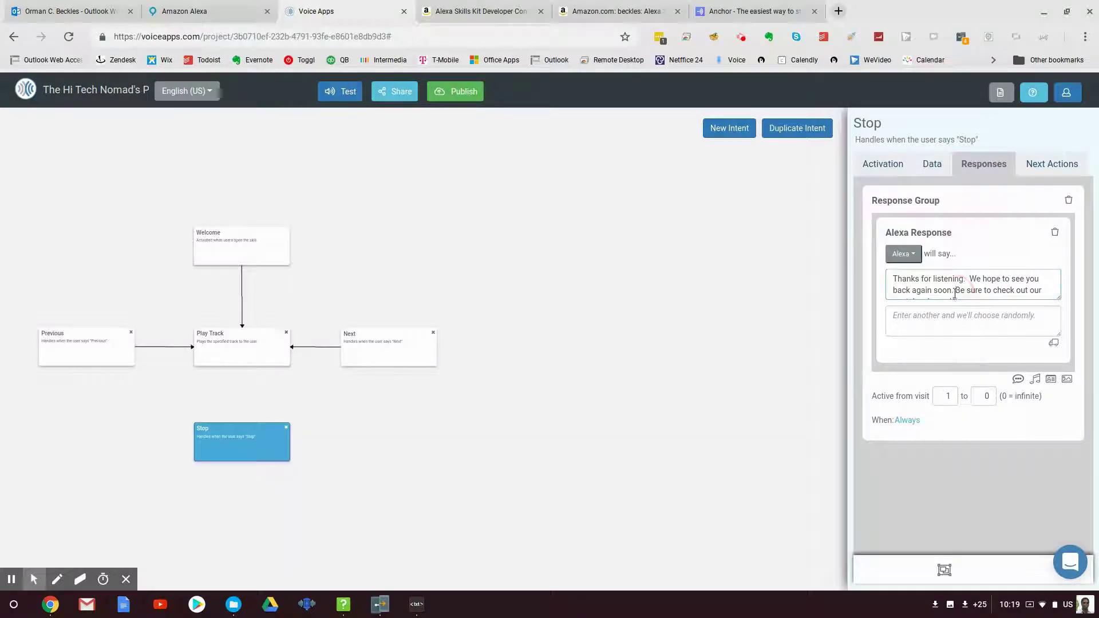
drag(957, 289, 990, 295)
key(ctrl+c)
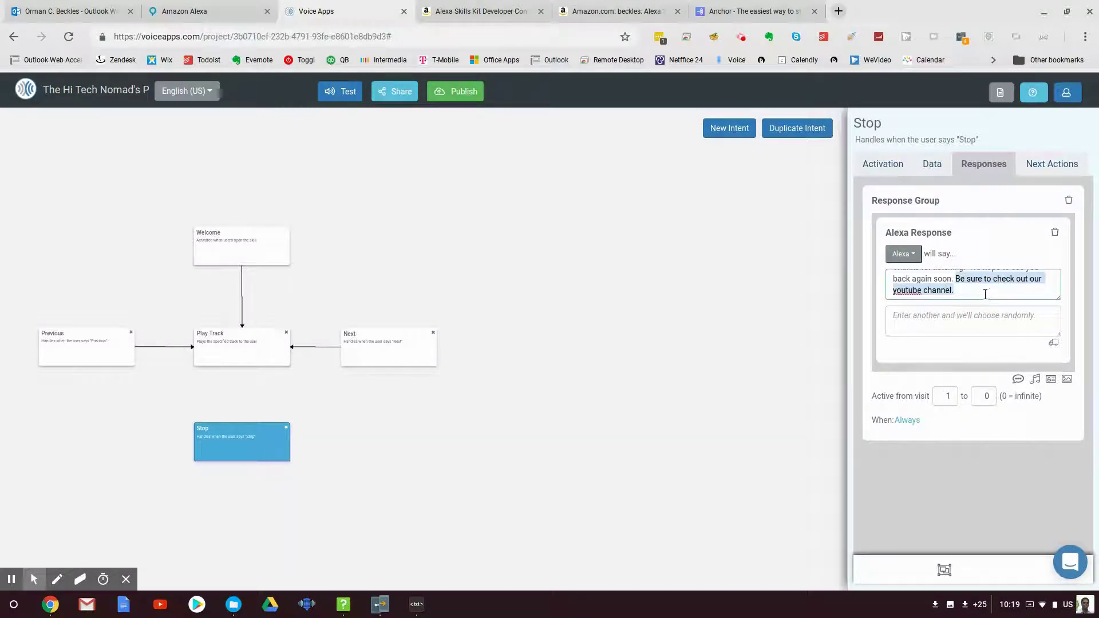
click(940, 317)
key(ctrl+v)
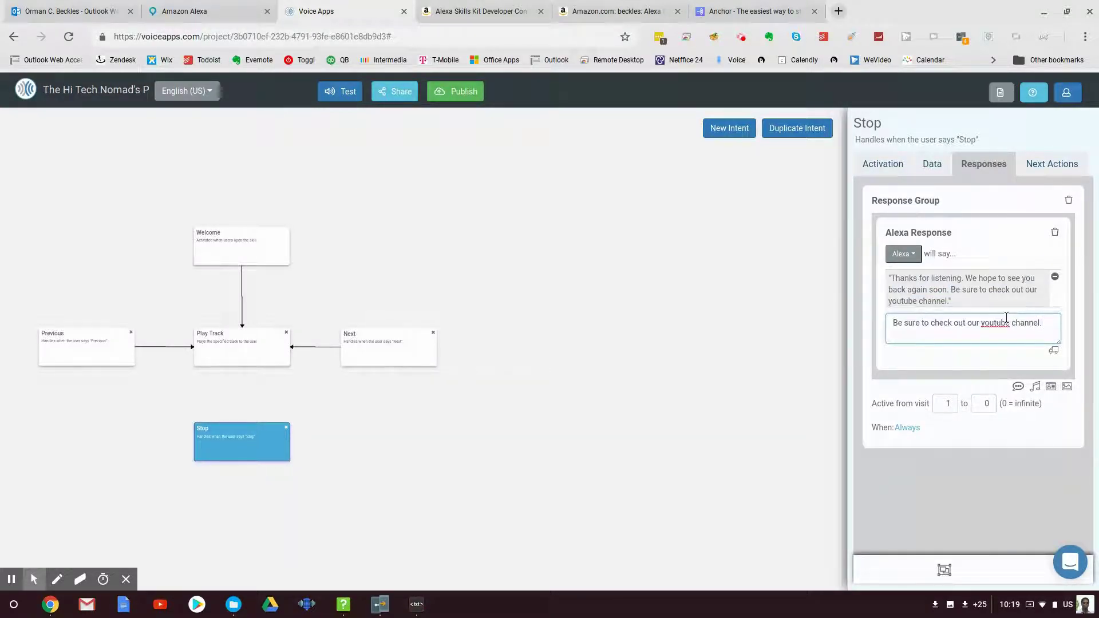
Remove the sentence "Be sure to check out our youtube channel." from the first Stop response
click(951, 290)
click(951, 290)
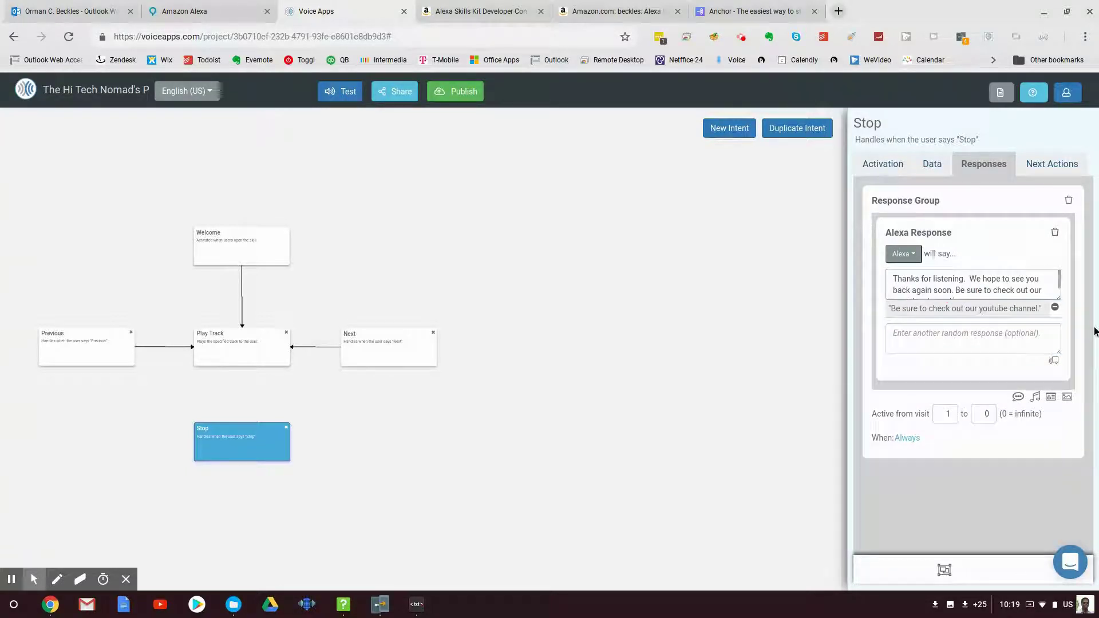
click(1095, 332)
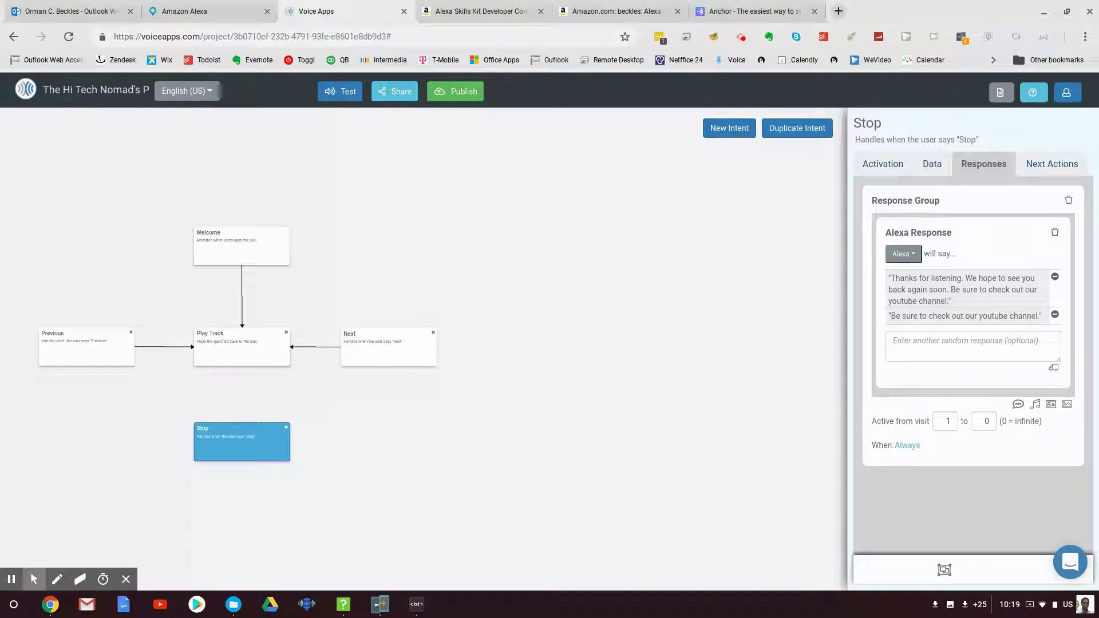
click(952, 290)
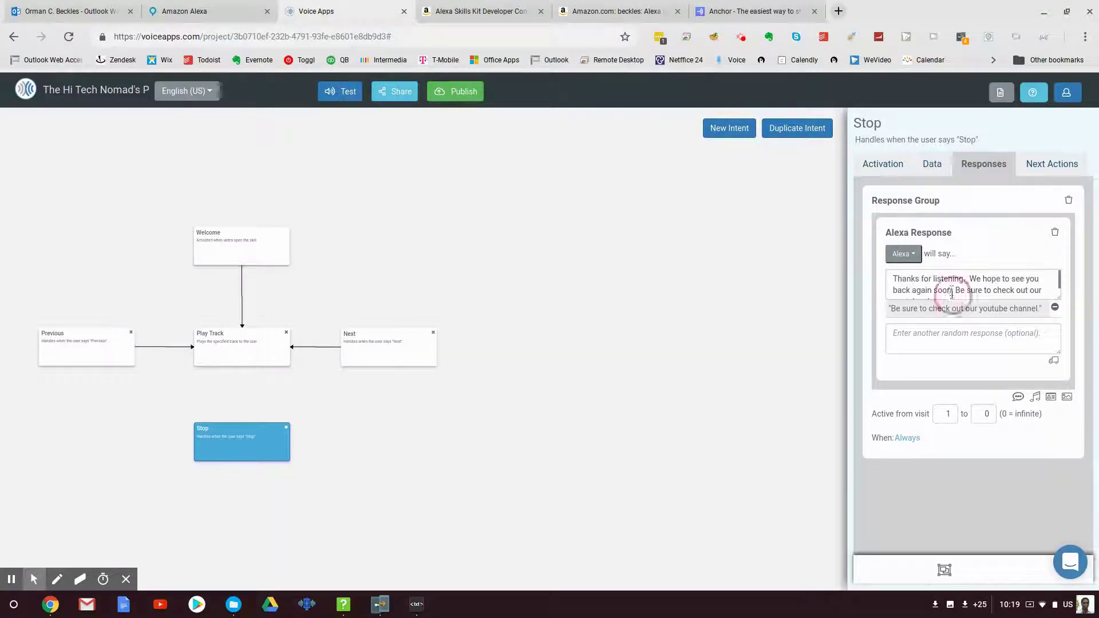
click(955, 290)
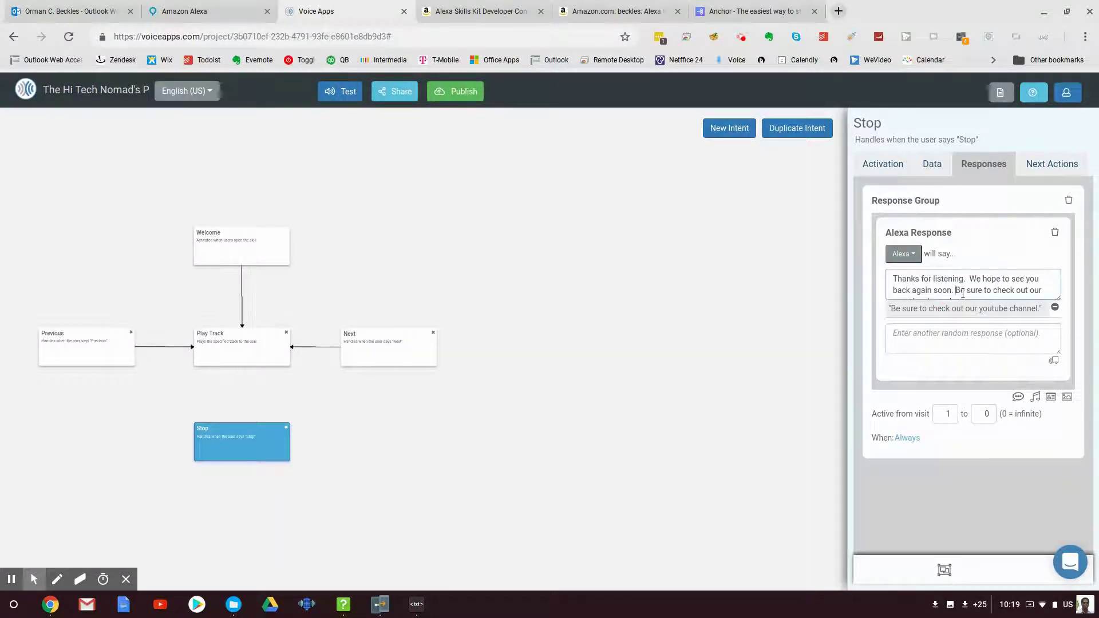
mouse_move(956, 290)
mouse_down()
mouse_move(1022, 292)
mouse_move(923, 299)
mouse_move(936, 295)
mouse_up()
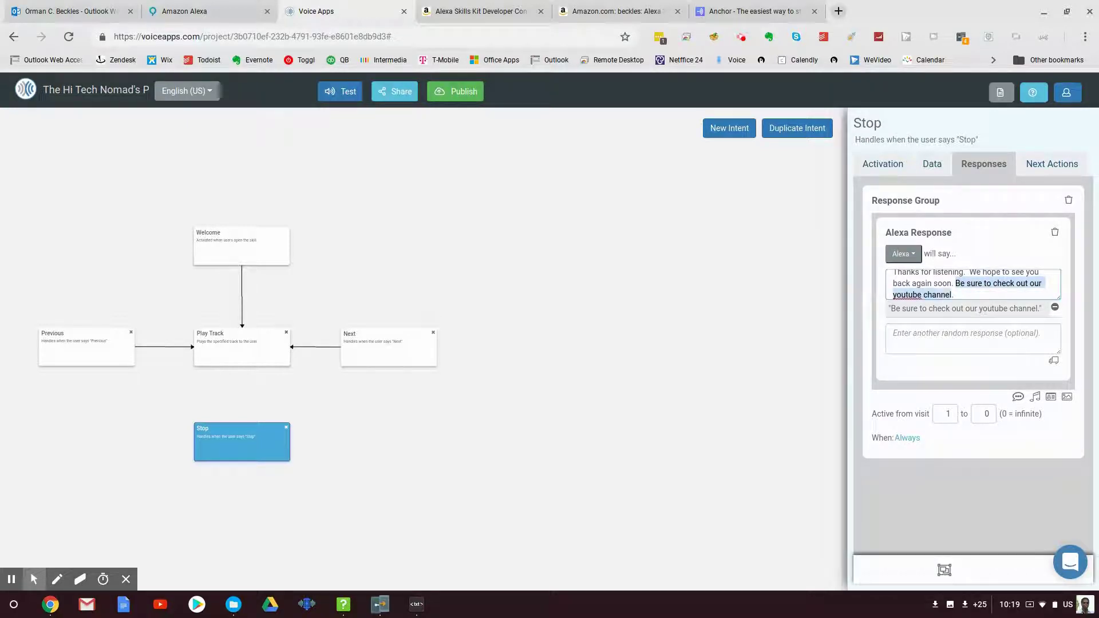
key(BackSpace)
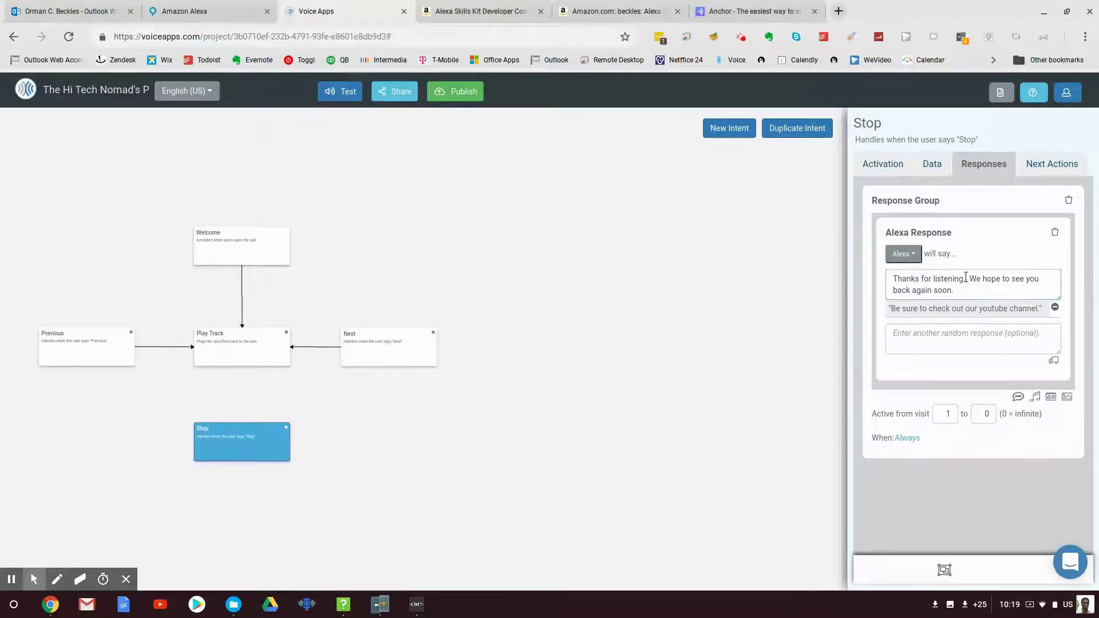
Copy "Thanks for listening." from the first Stop response to the start of the second response
drag(893, 279, 966, 280)
key(ctrl+c)
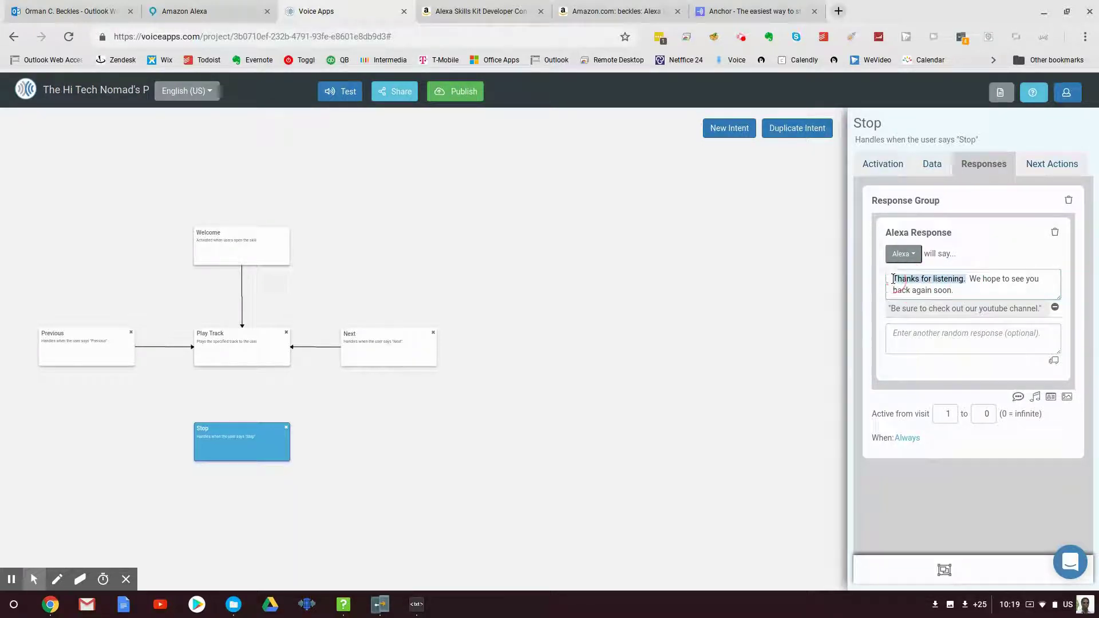
click(895, 333)
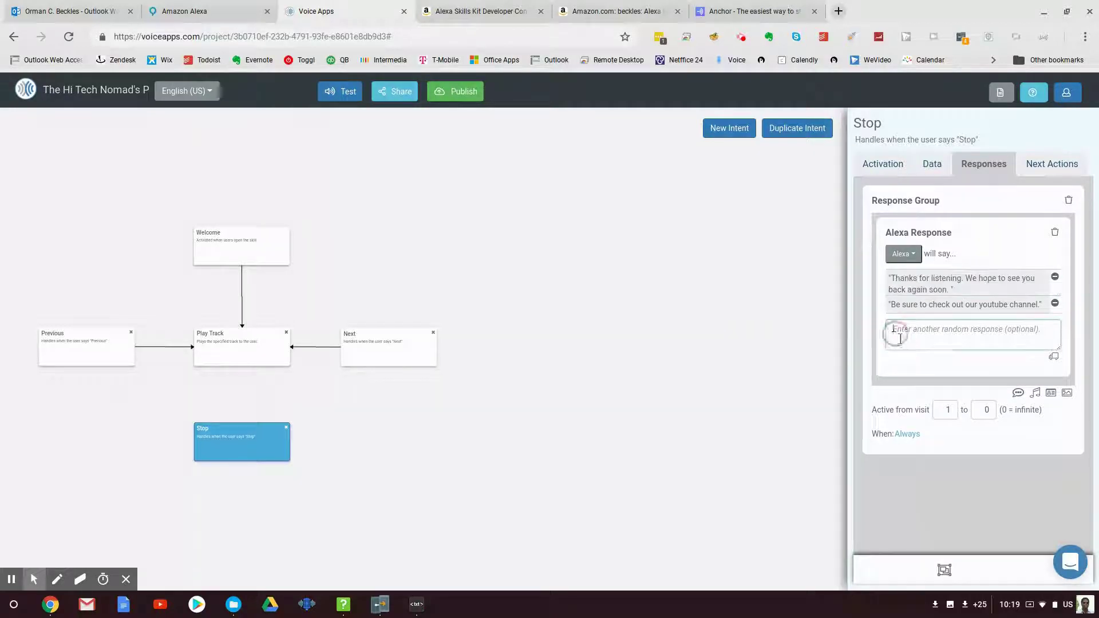
click(898, 304)
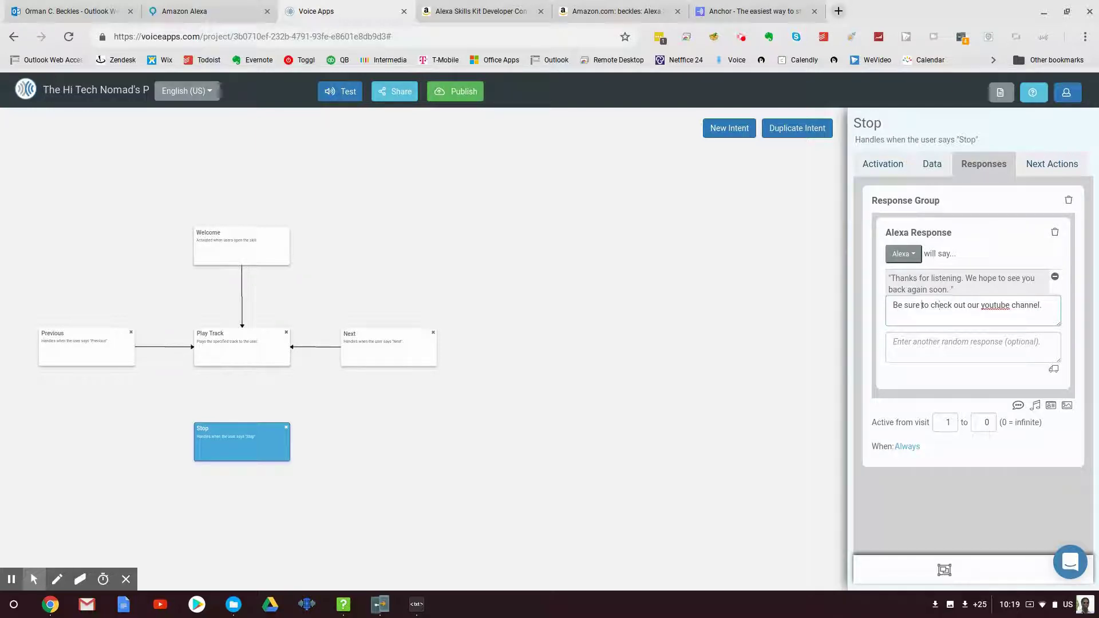
key(ctrl+v)
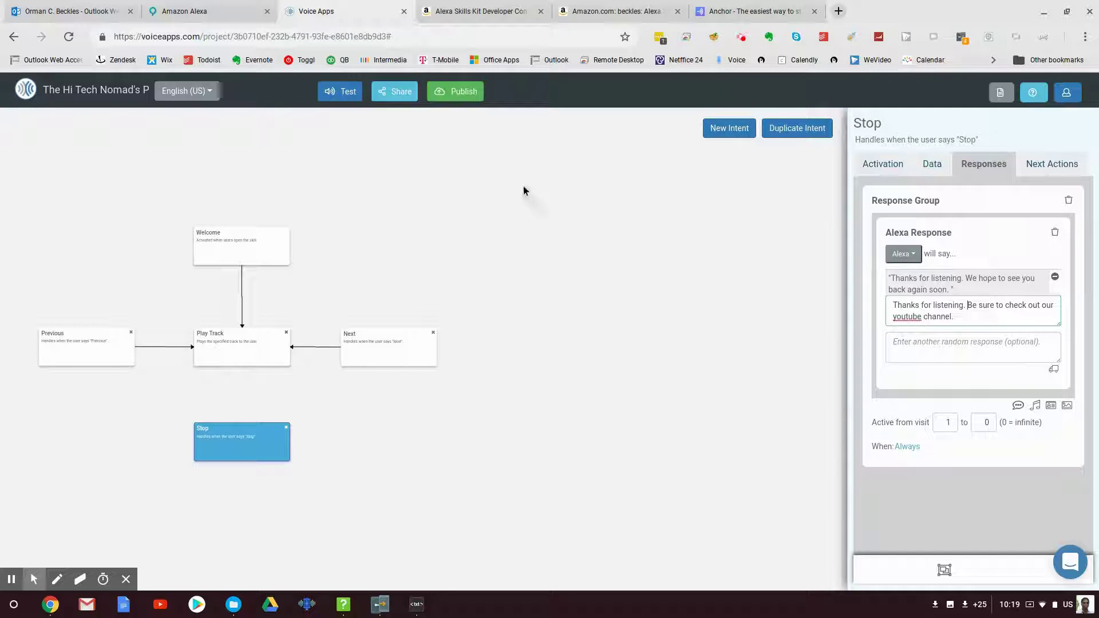
Publish the podcast project with its edited Stop responses
click(464, 95)
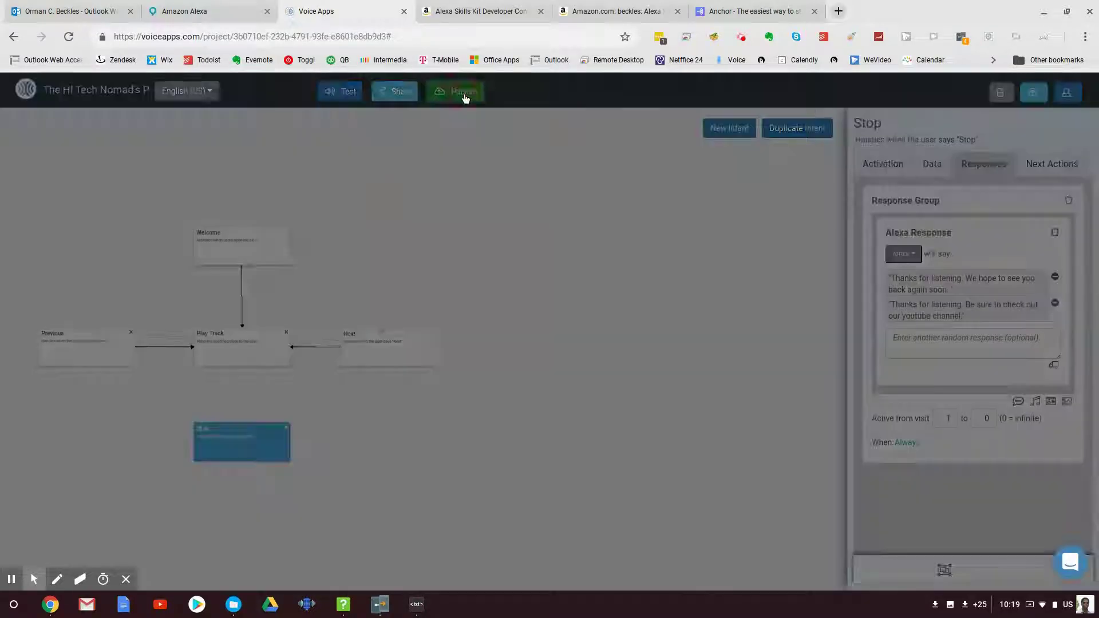
click(522, 301)
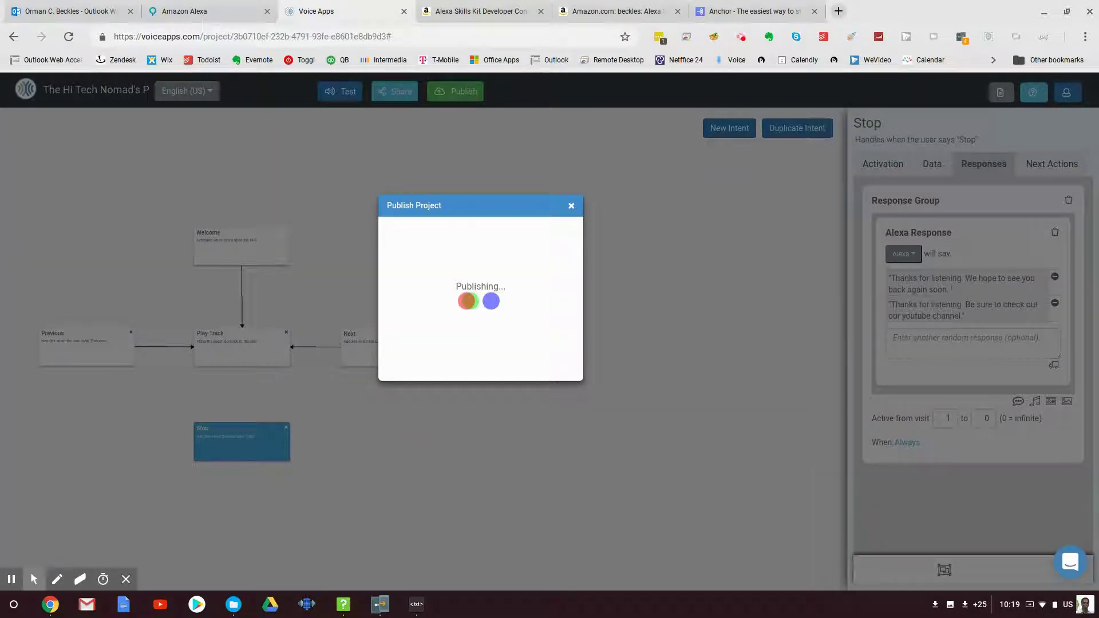
click(548, 303)
Switch to the Alexa developer console and open the Build page of the live The Hi Tech Nomad's Podcast skill
click(481, 11)
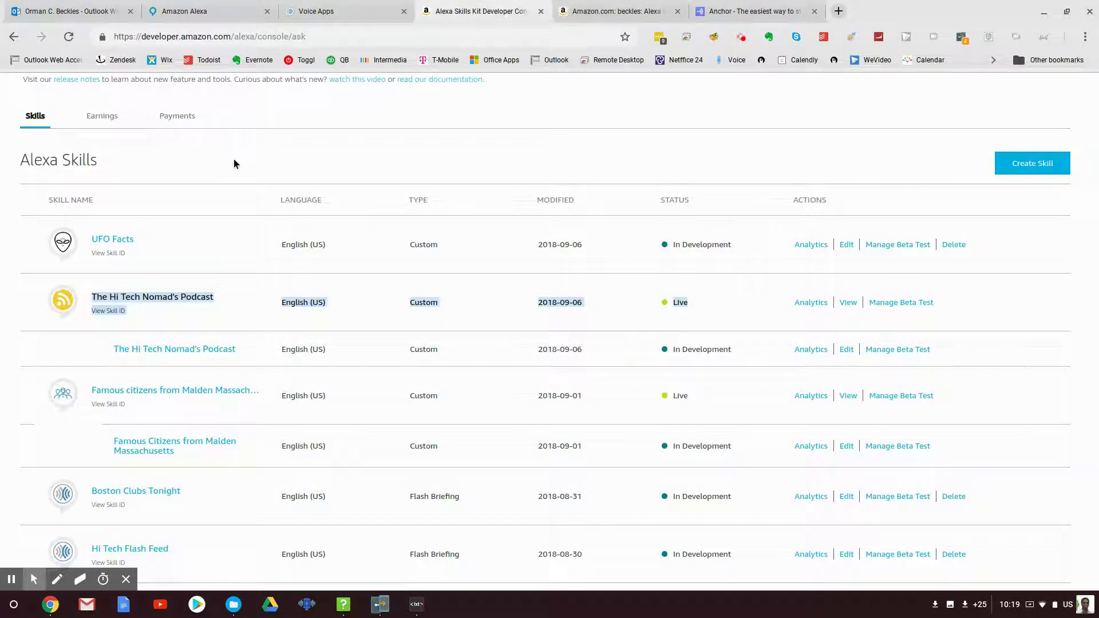
click(131, 298)
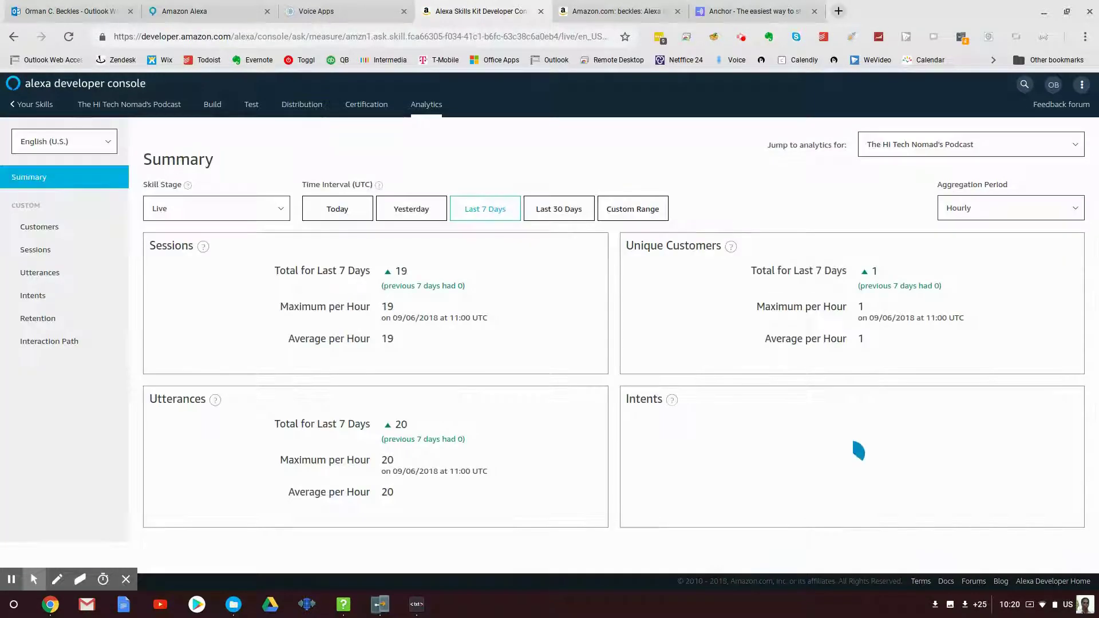
click(216, 108)
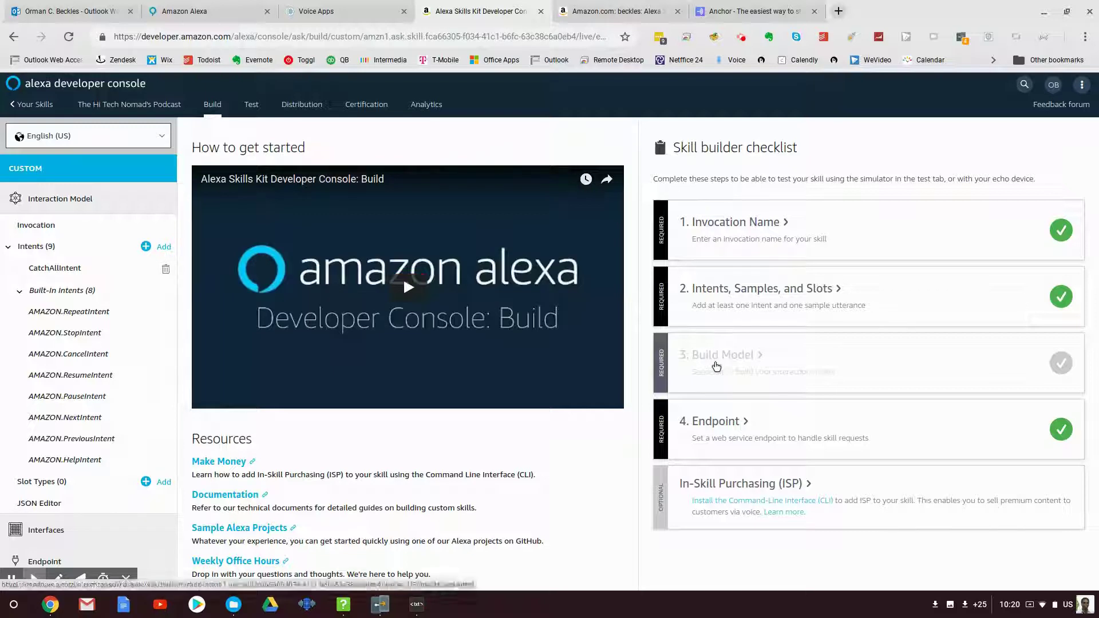
click(210, 107)
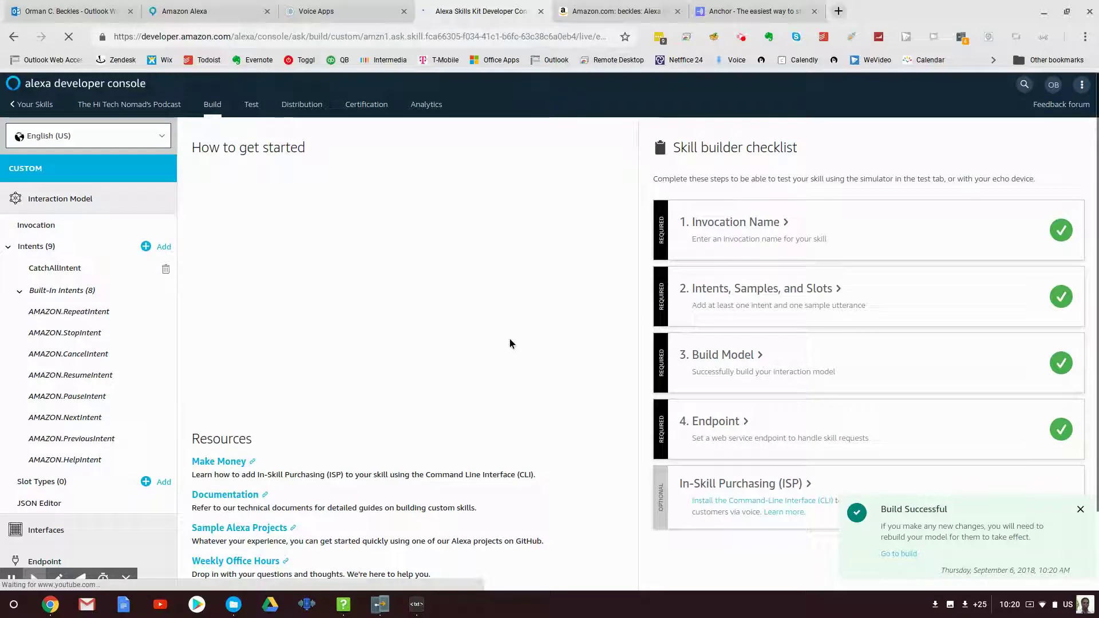
Open the skill's Certification validation page and dismiss the build notification
click(366, 105)
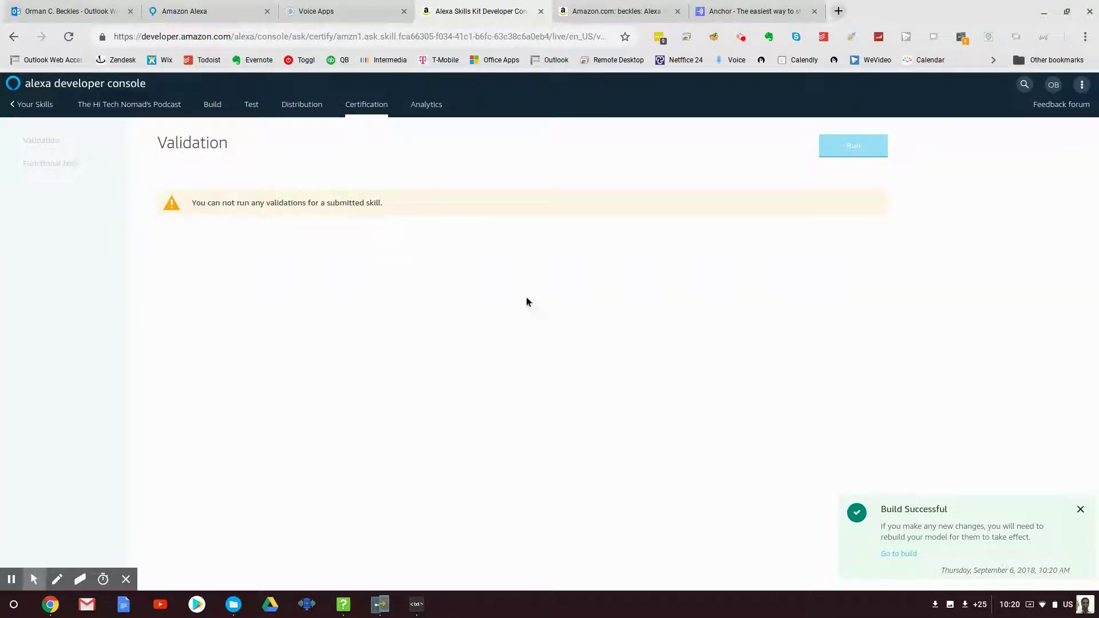
click(1082, 511)
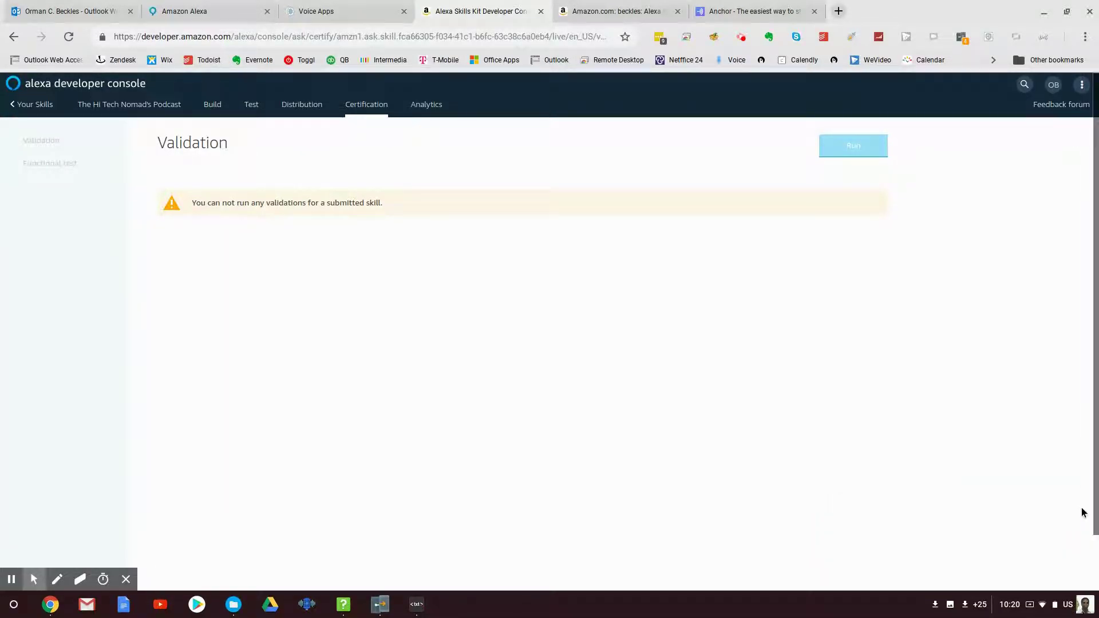